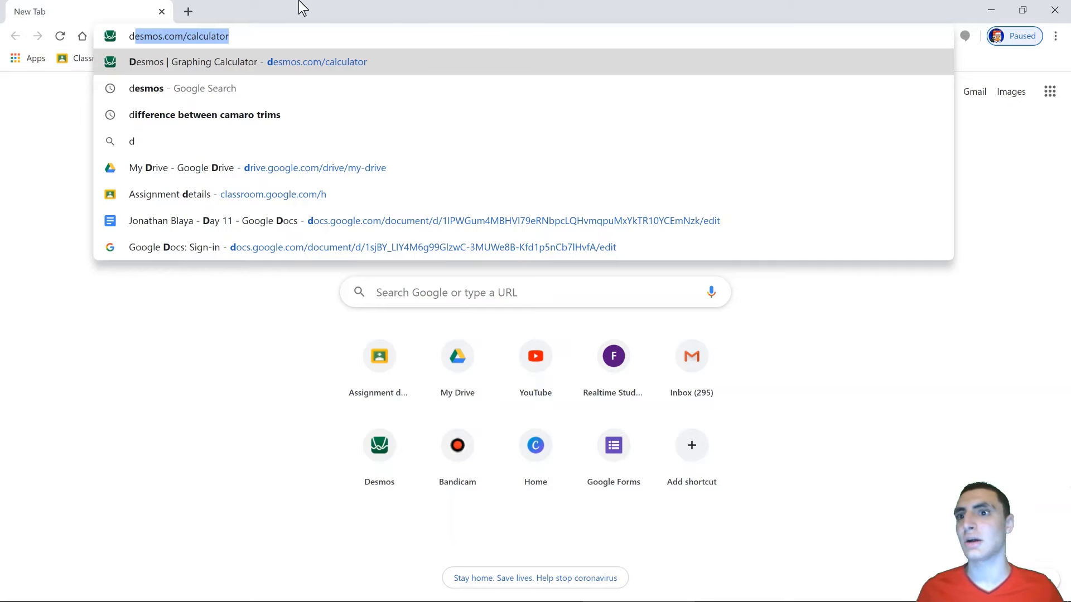
Open the Desmos graphing calculator and save the blank graph with the title "video example"
{"action": "key", "text": "Return"}
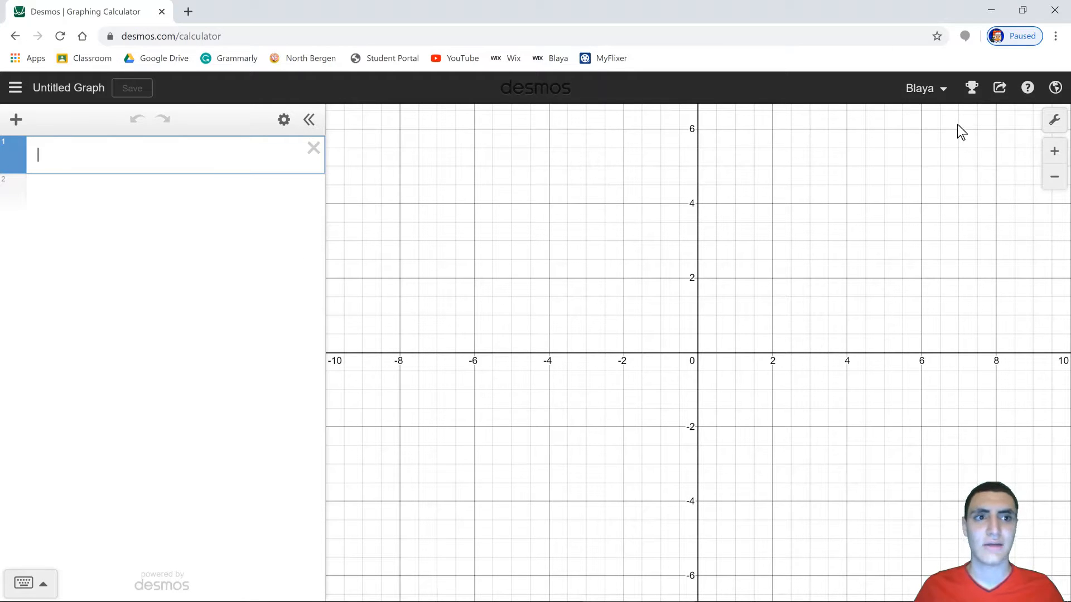
{"action": "left_click", "coordinate": [62, 92]}
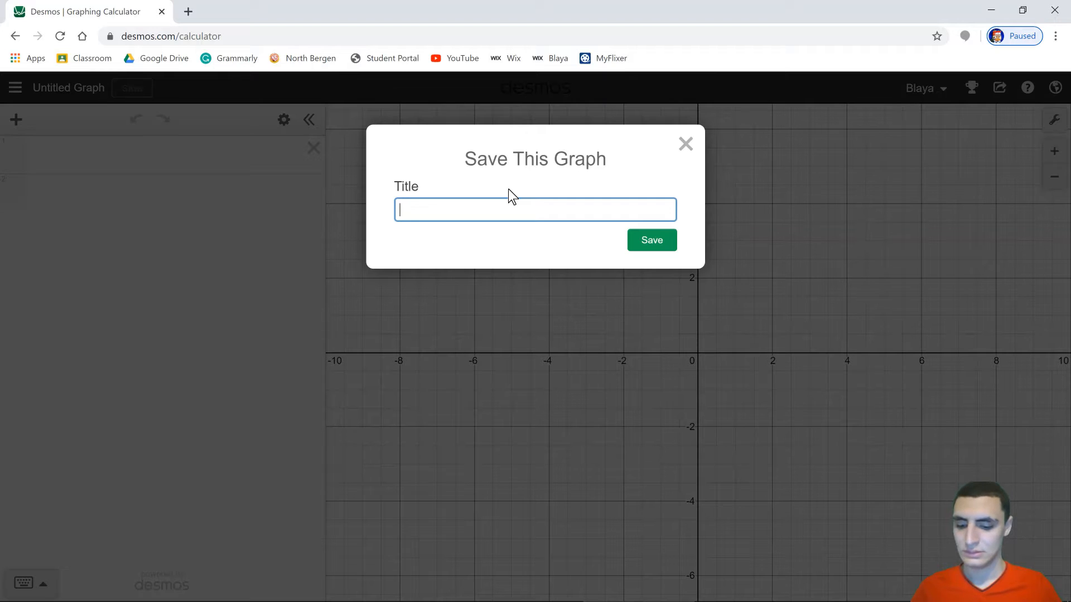
{"action": "type", "text": "vide"}
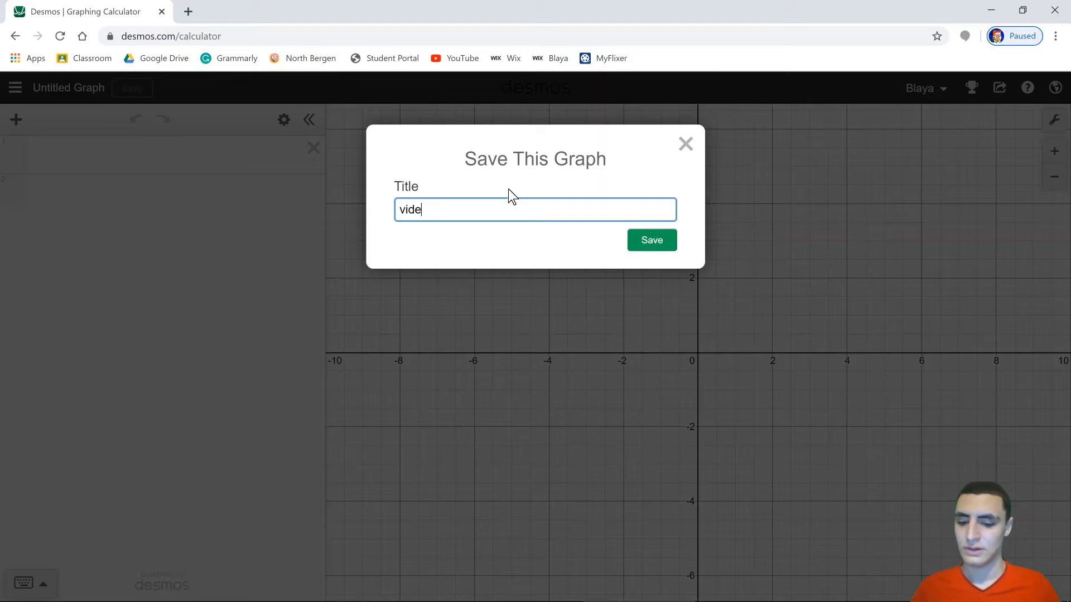
{"action": "type", "text": "o example"}
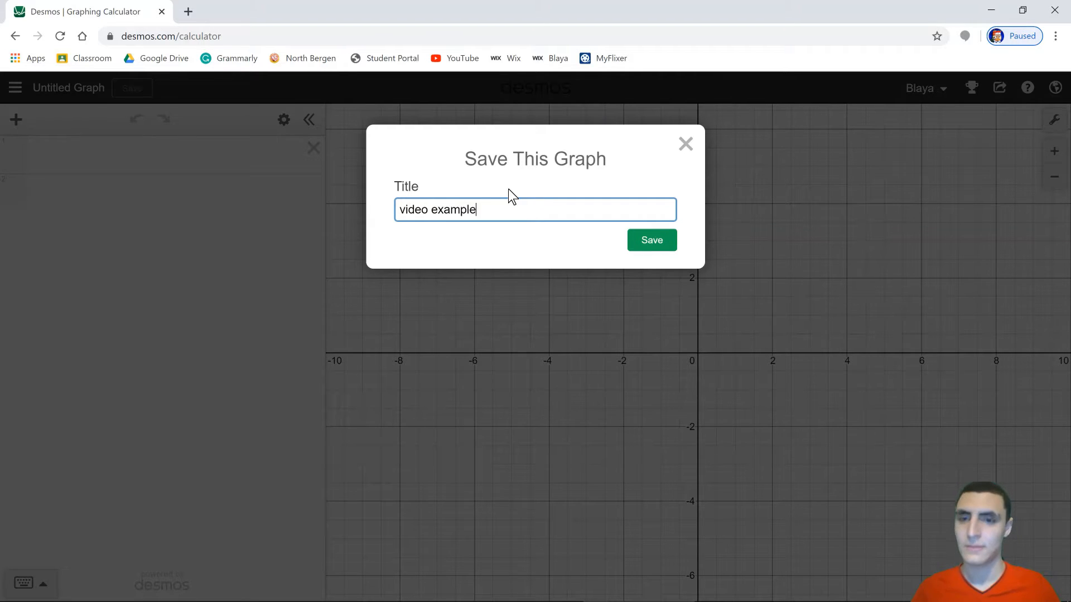
{"action": "left_click", "coordinate": [653, 241]}
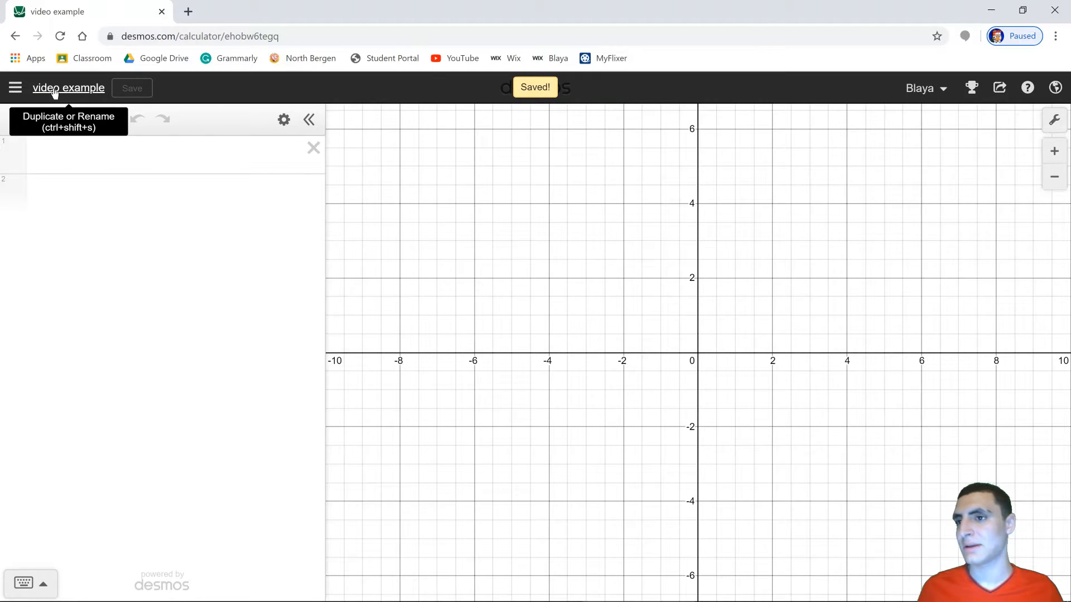
Open the saved graph named "circle"
{"action": "left_click", "coordinate": [14, 90]}
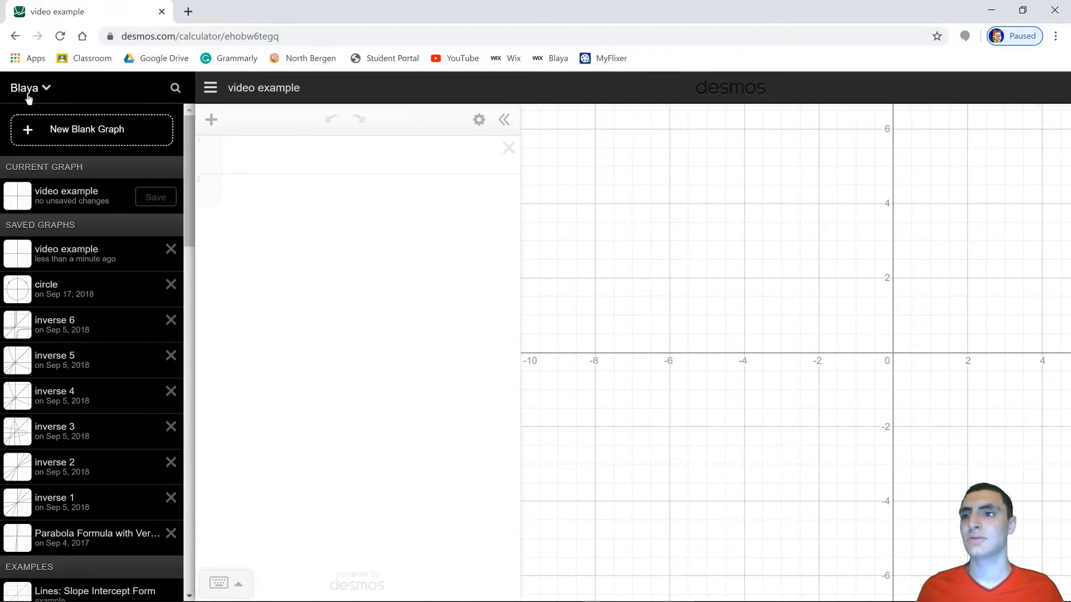
{"action": "left_click", "coordinate": [28, 295]}
{"action": "left_click", "coordinate": [386, 442]}
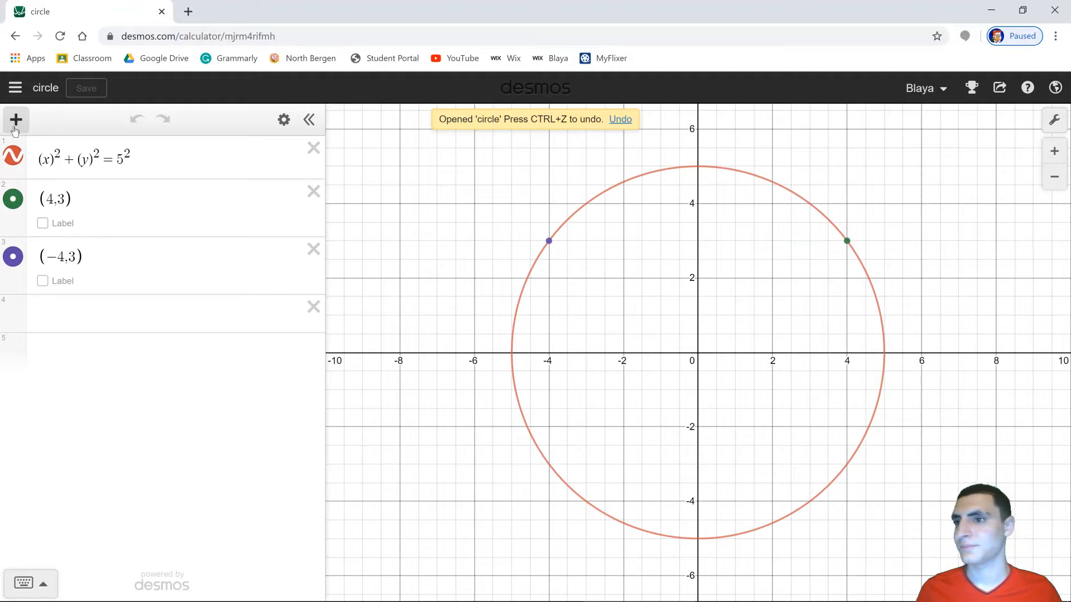
Browse the list of saved and example graphs and reopen the saved "video example" graph
{"action": "left_click", "coordinate": [15, 88]}
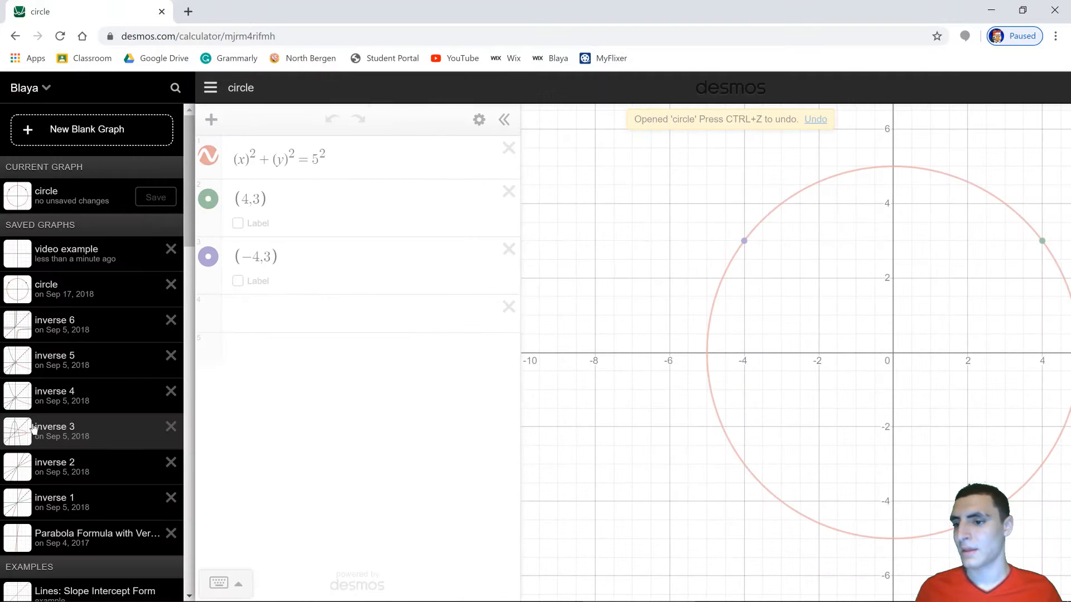
{"action": "scroll", "coordinate": [38, 390], "scroll_direction": "down", "scroll_amount": 5}
{"action": "scroll", "coordinate": [30, 323], "scroll_direction": "down", "scroll_amount": 7}
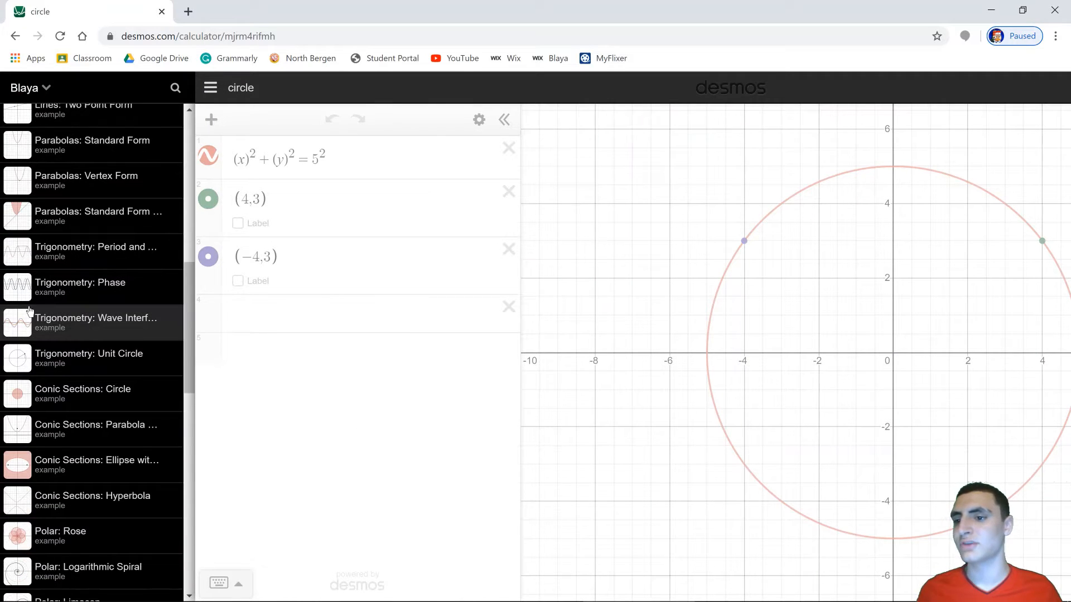
{"action": "scroll", "coordinate": [33, 340], "scroll_direction": "down", "scroll_amount": 4}
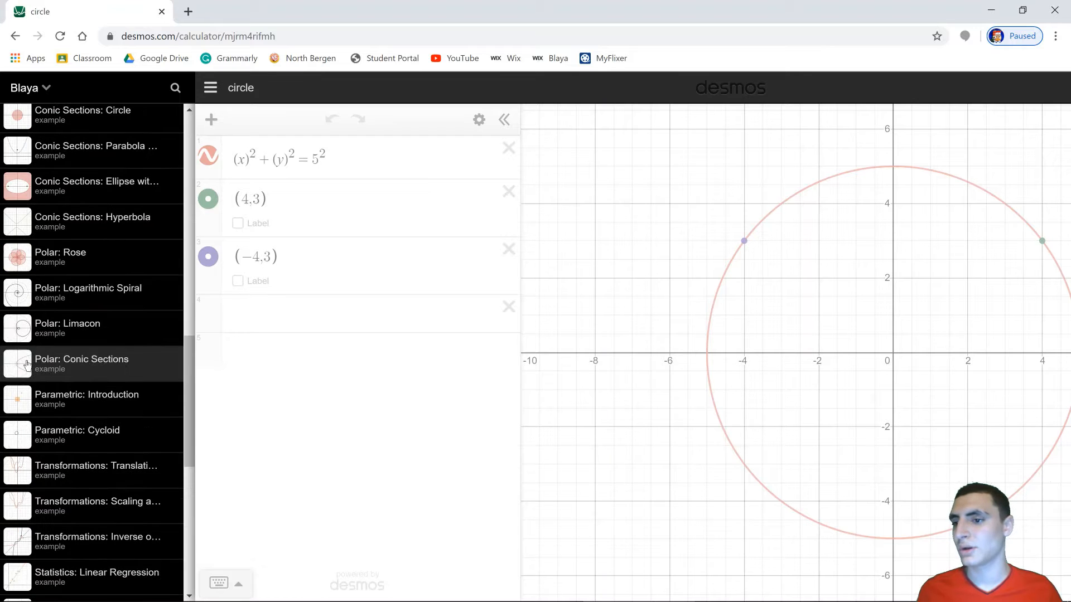
{"action": "scroll", "coordinate": [37, 369], "scroll_direction": "down", "scroll_amount": 4}
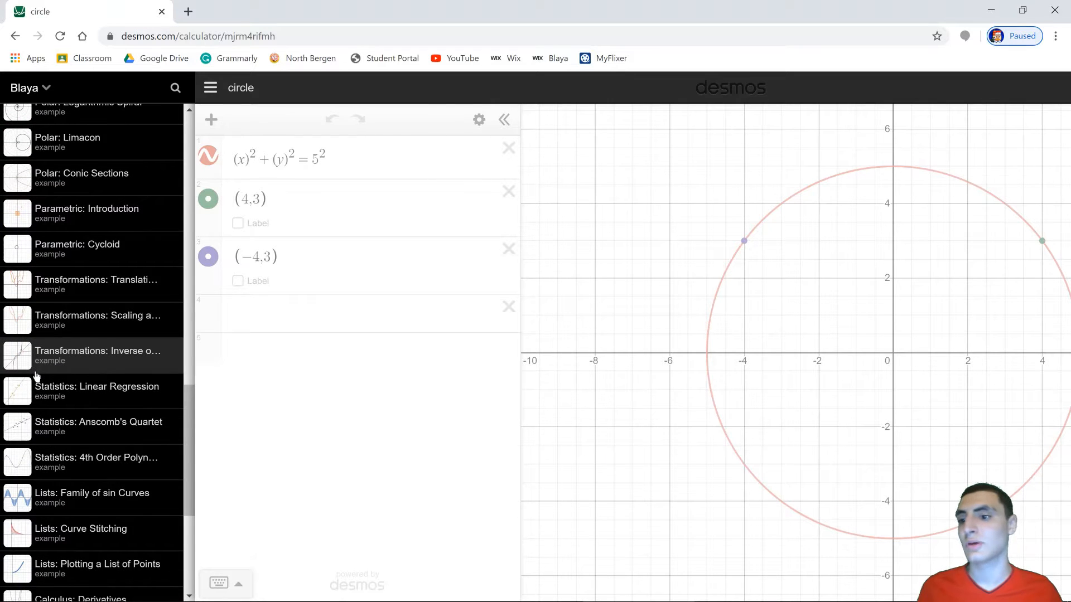
{"action": "scroll", "coordinate": [36, 377], "scroll_direction": "up", "scroll_amount": 15}
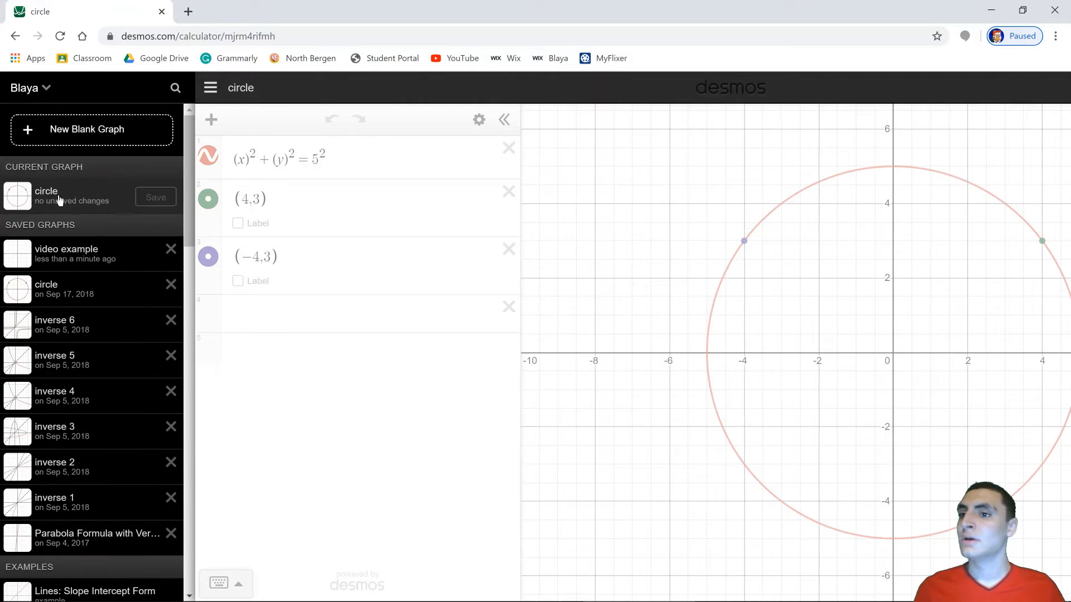
{"action": "left_click", "coordinate": [39, 263]}
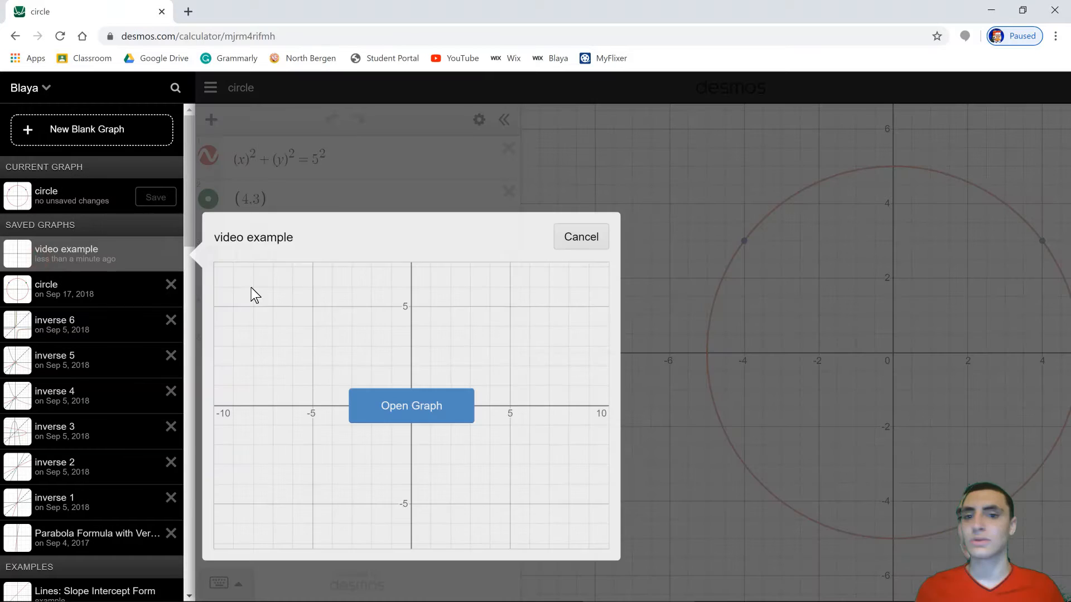
{"action": "left_click", "coordinate": [374, 419]}
Plot the point (2,2) in the first expression and display its coordinates on the graph
{"action": "left_click", "coordinate": [145, 151]}
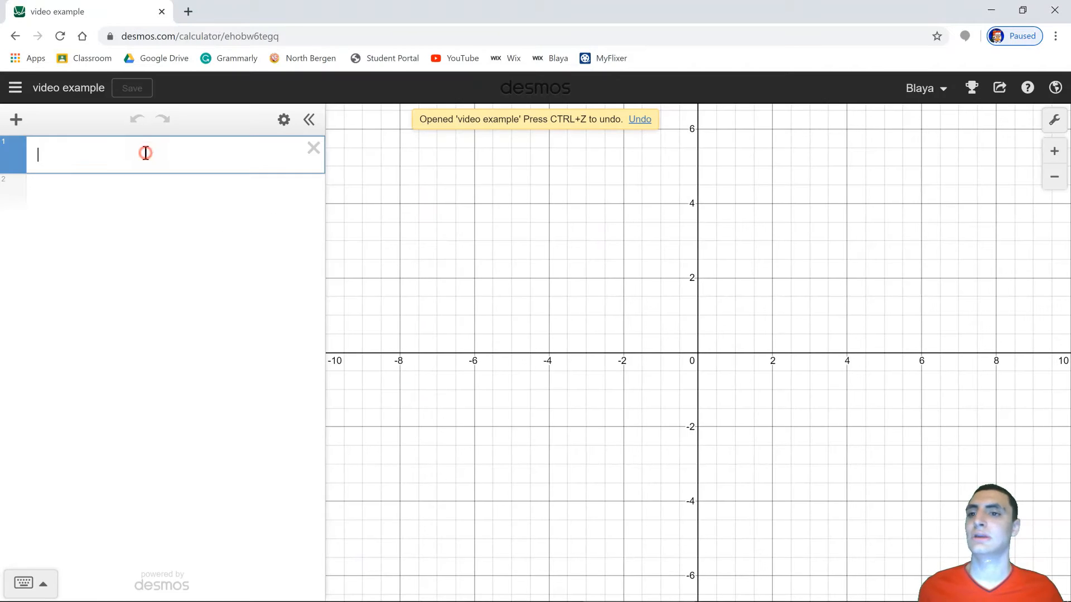
{"action": "type", "text": "("}
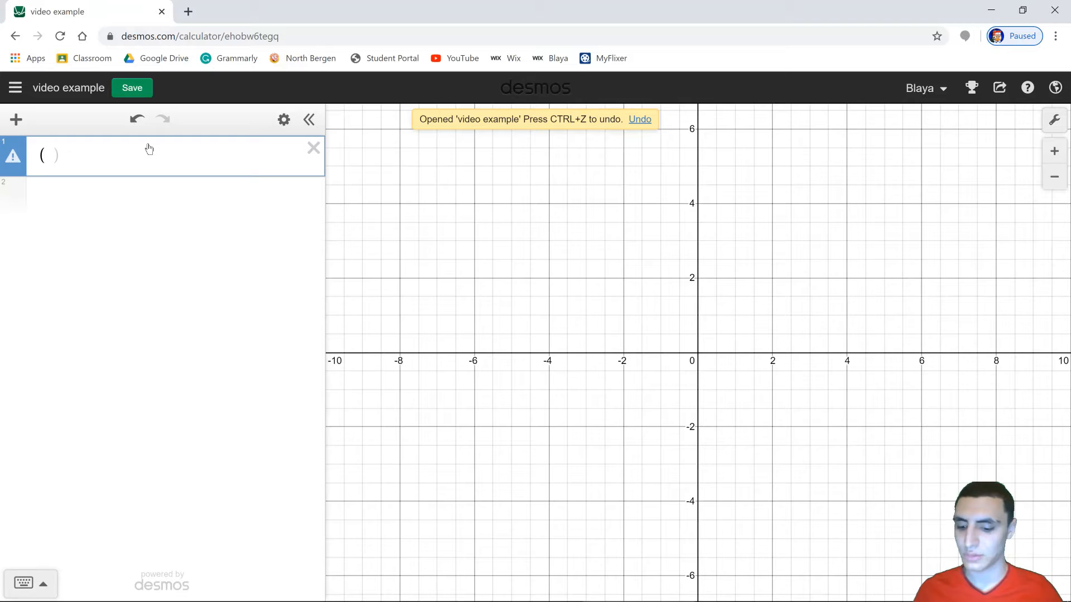
{"action": "type", "text": "2"}
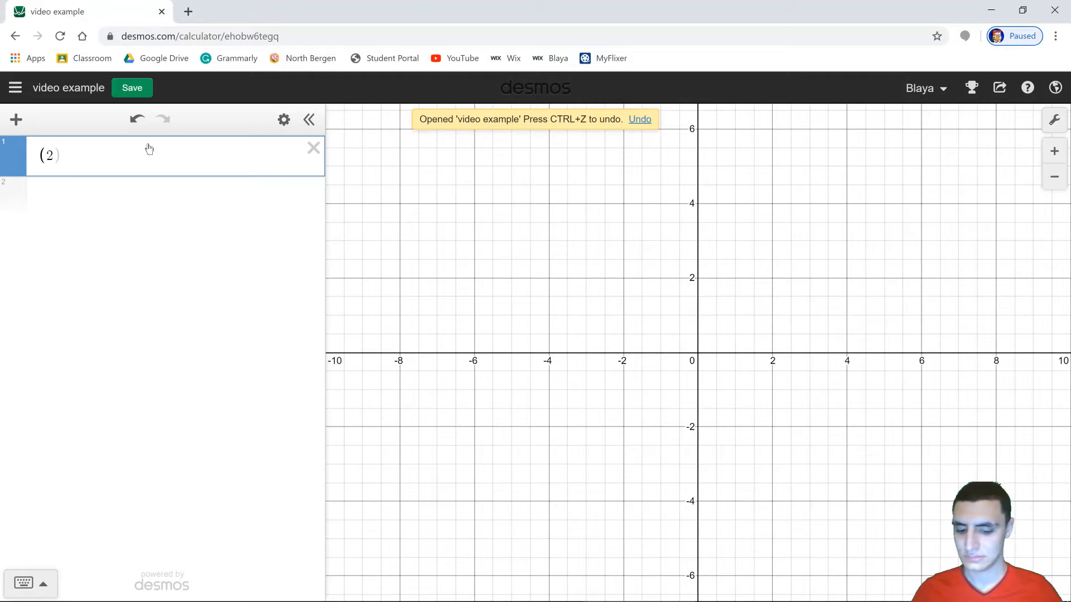
{"action": "type", "text": ",2"}
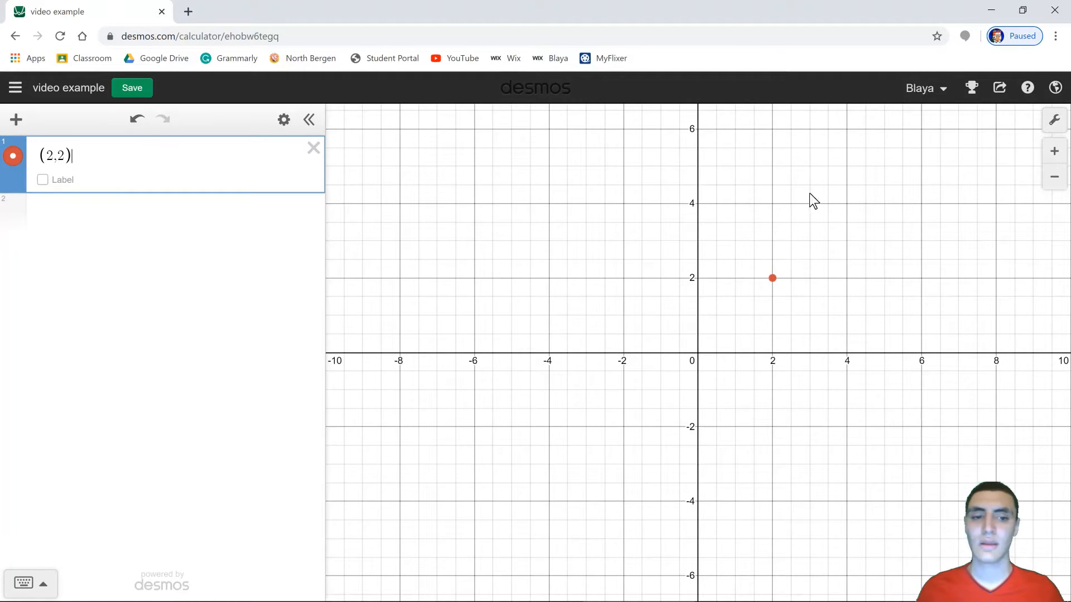
{"action": "left_click", "coordinate": [773, 279]}
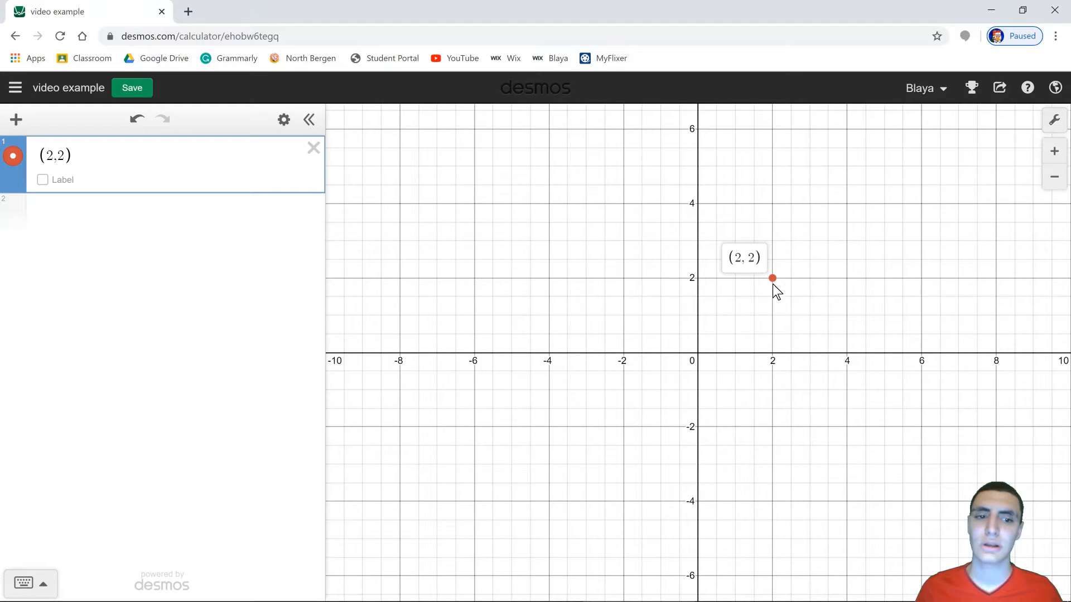
{"action": "left_click", "coordinate": [516, 277]}
Turn on the label of the point (2,2) and set its text to "first point"
{"action": "left_click", "coordinate": [43, 180]}
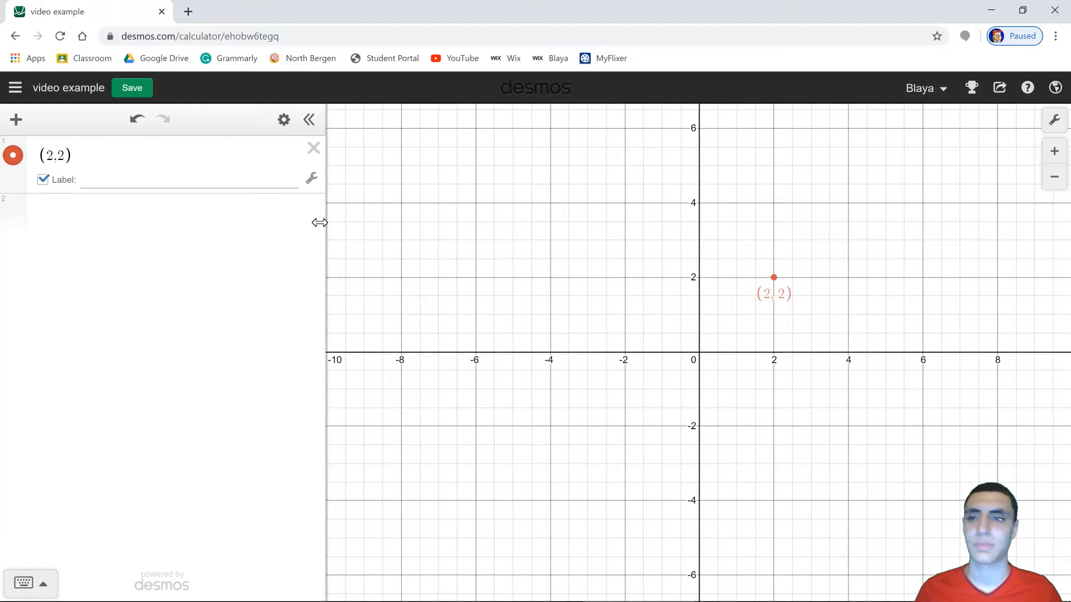
{"action": "left_click", "coordinate": [220, 180]}
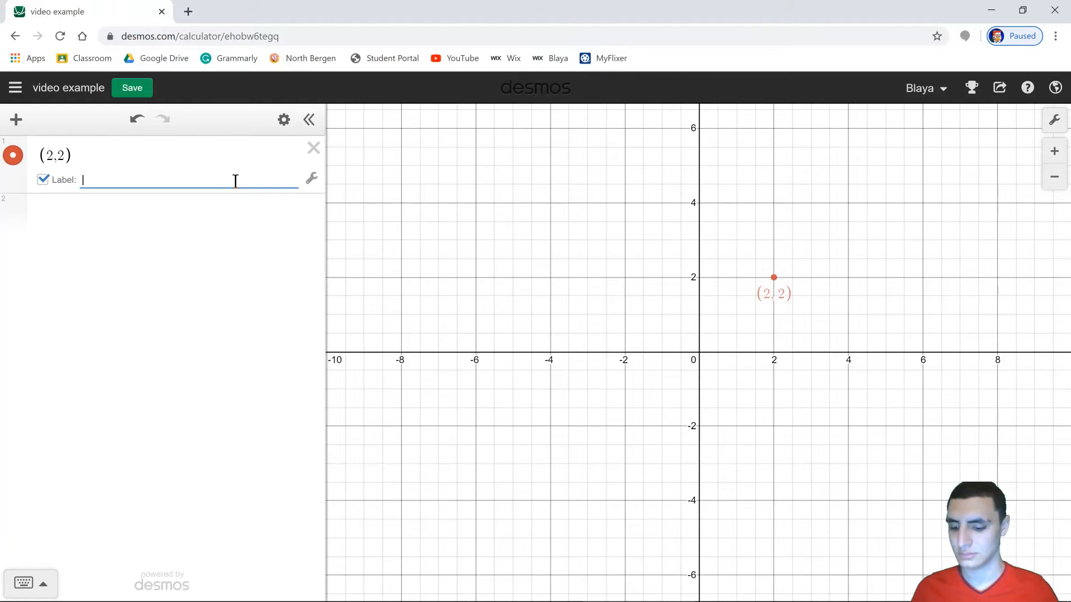
{"action": "type", "text": "firs"}
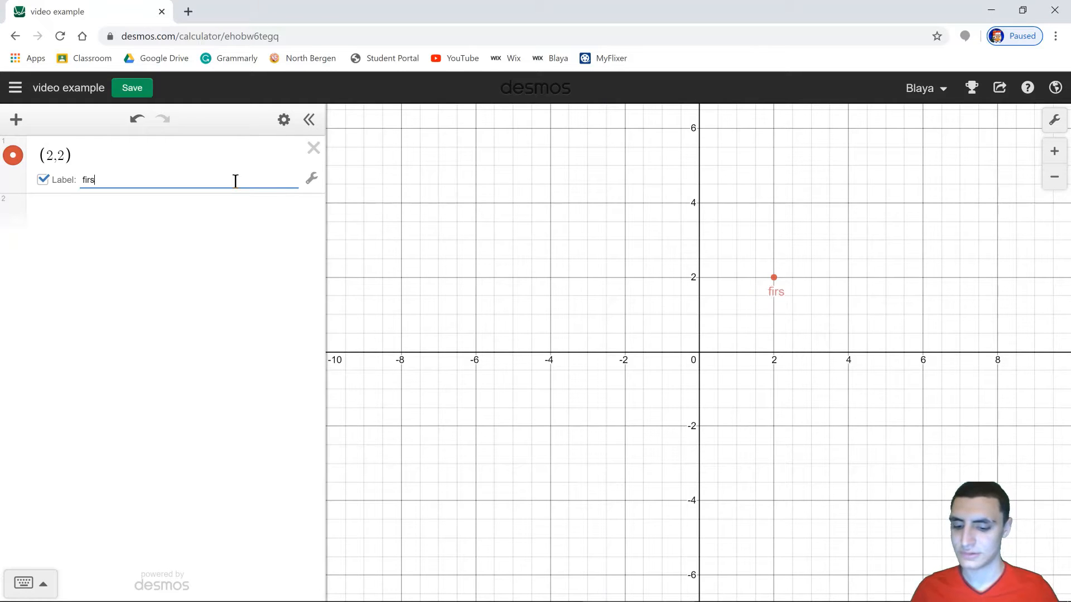
{"action": "type", "text": "t point"}
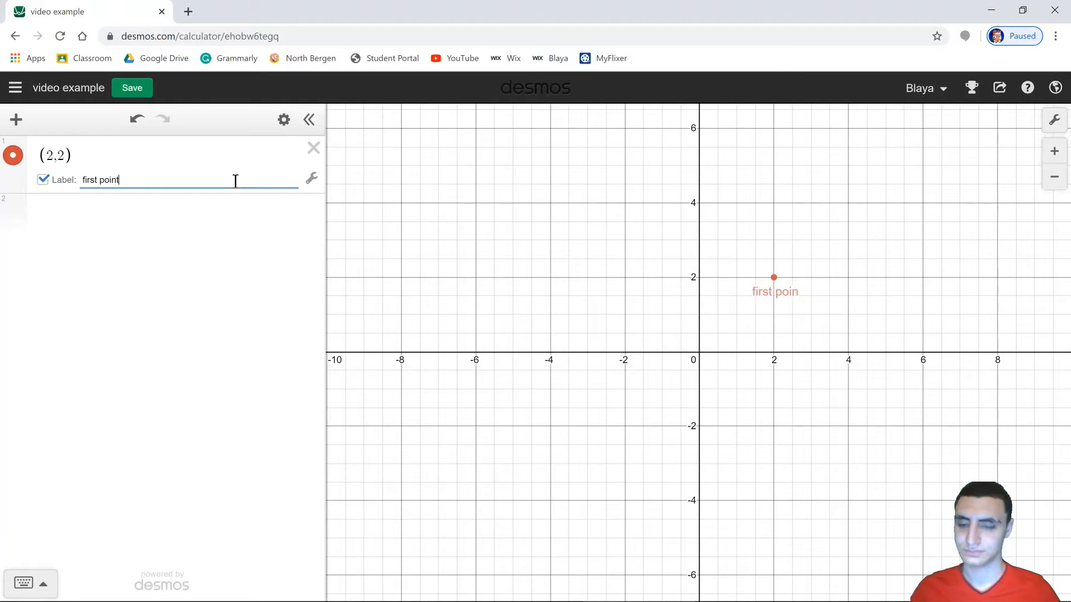
Try the label's placement and orientation options, positioning it Below the point in the Large font size with Vertical off
{"action": "left_click", "coordinate": [309, 178]}
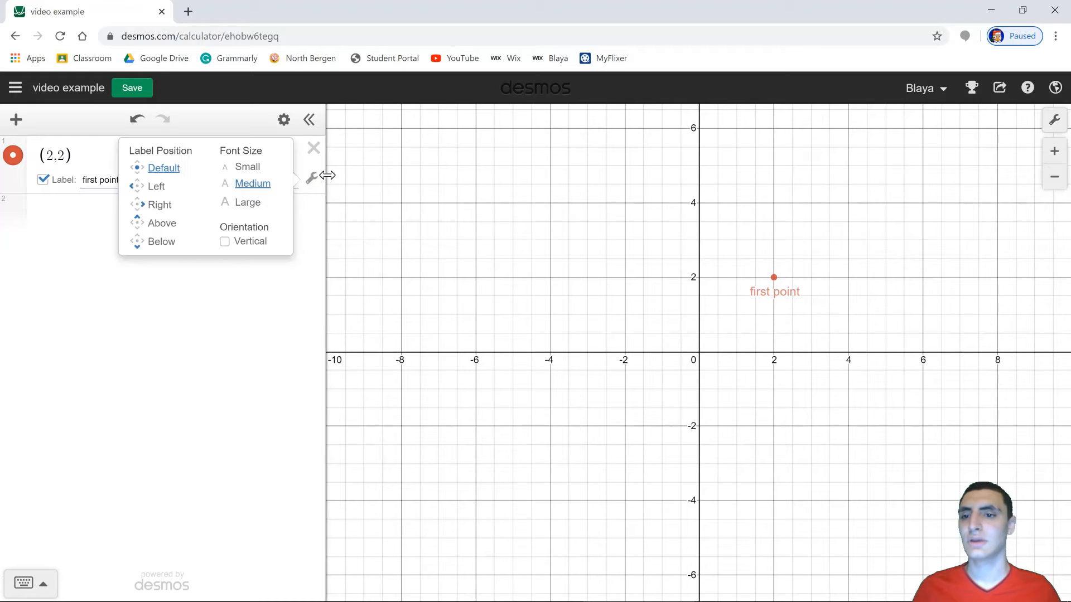
{"action": "left_click", "coordinate": [143, 188]}
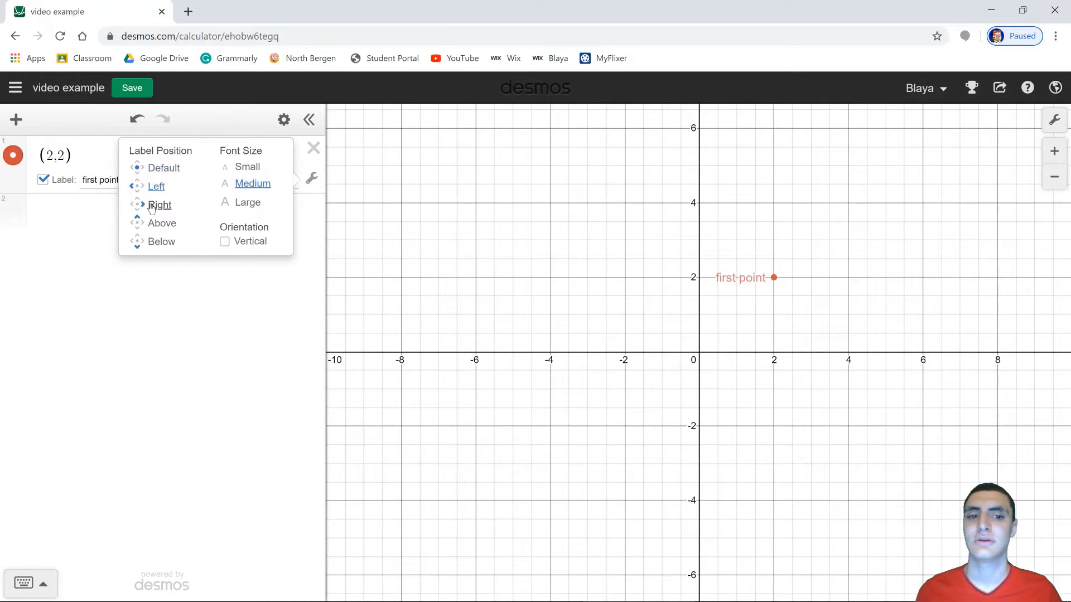
{"action": "left_click", "coordinate": [151, 207]}
{"action": "left_click", "coordinate": [152, 223]}
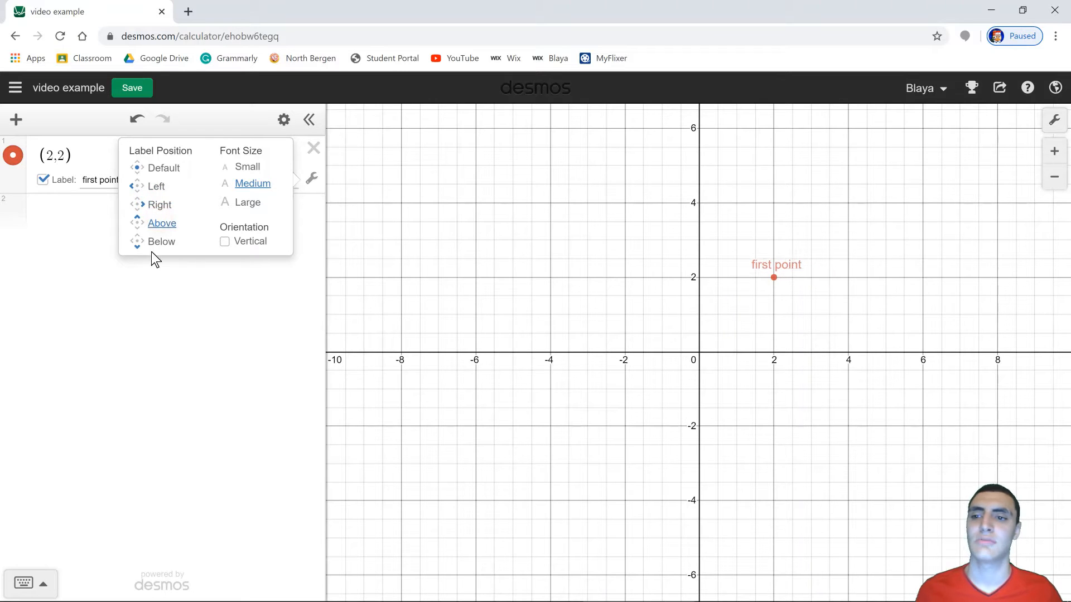
{"action": "left_click", "coordinate": [246, 167]}
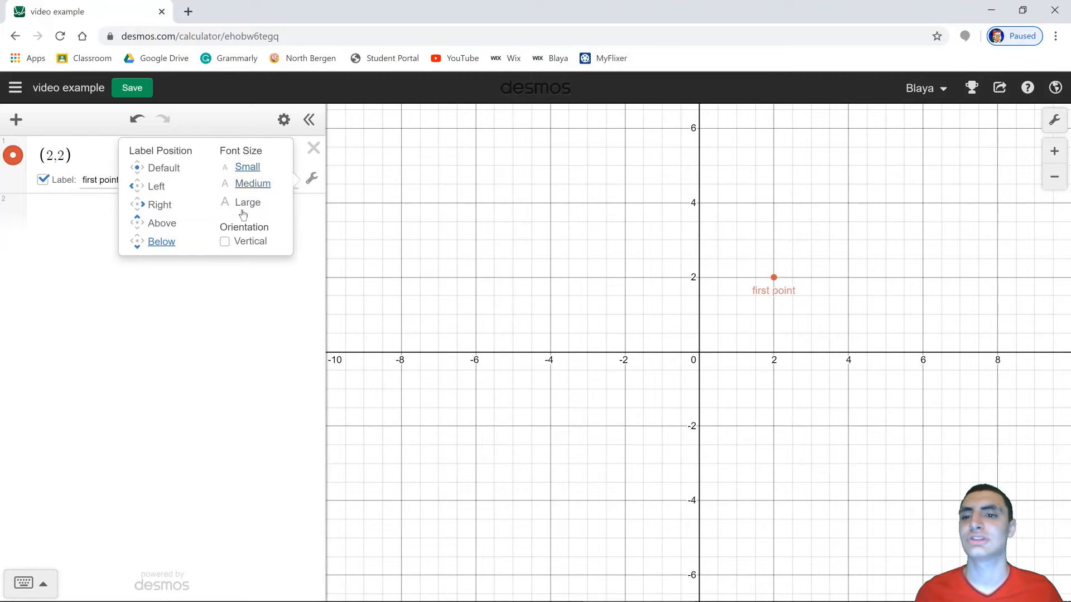
{"action": "left_click", "coordinate": [241, 210]}
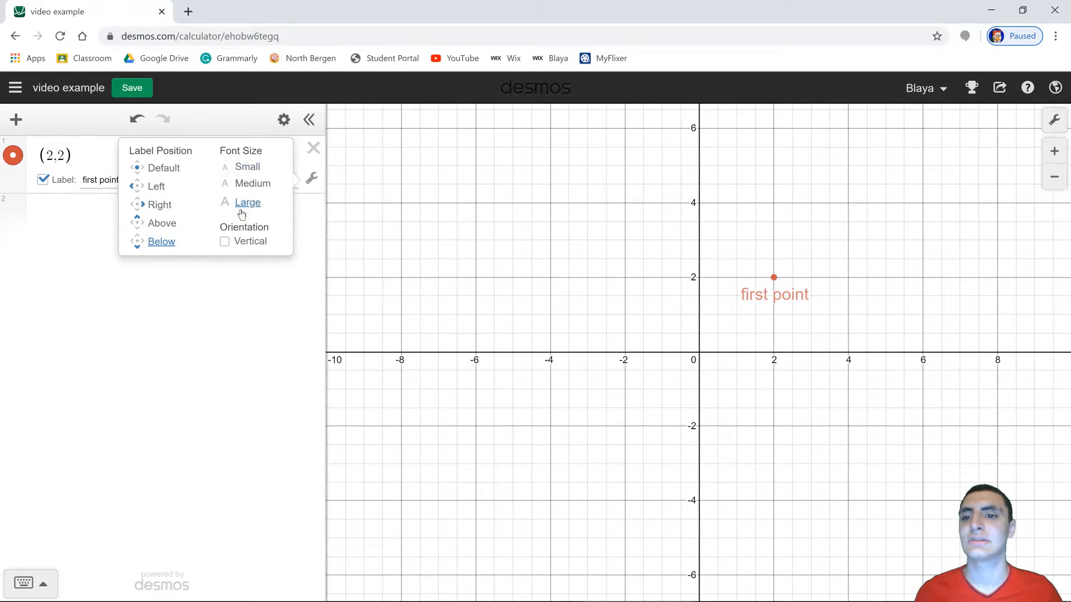
{"action": "left_click", "coordinate": [226, 242]}
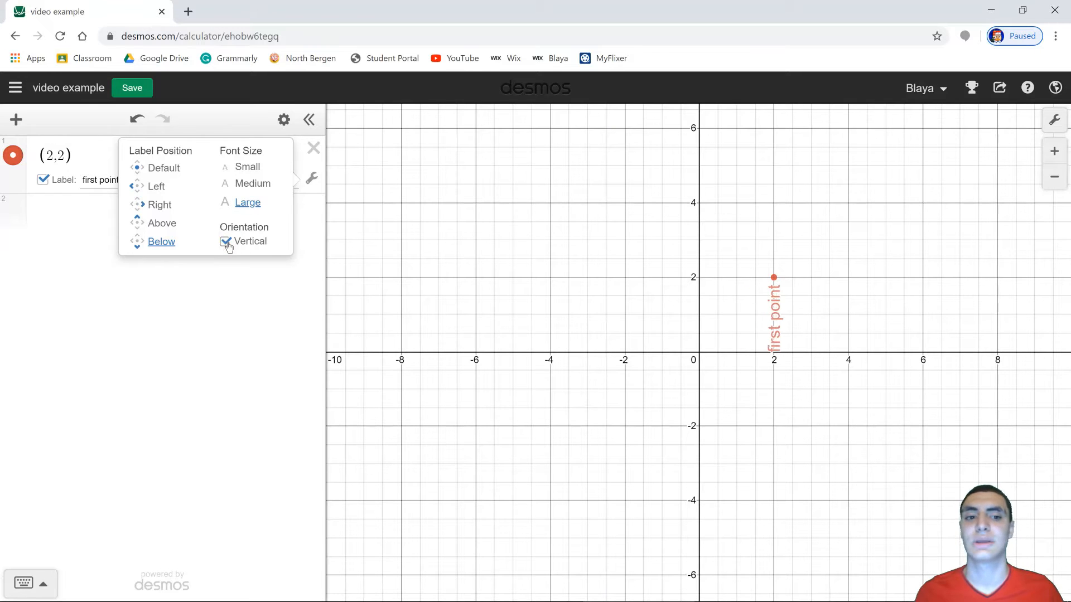
{"action": "left_click", "coordinate": [226, 242]}
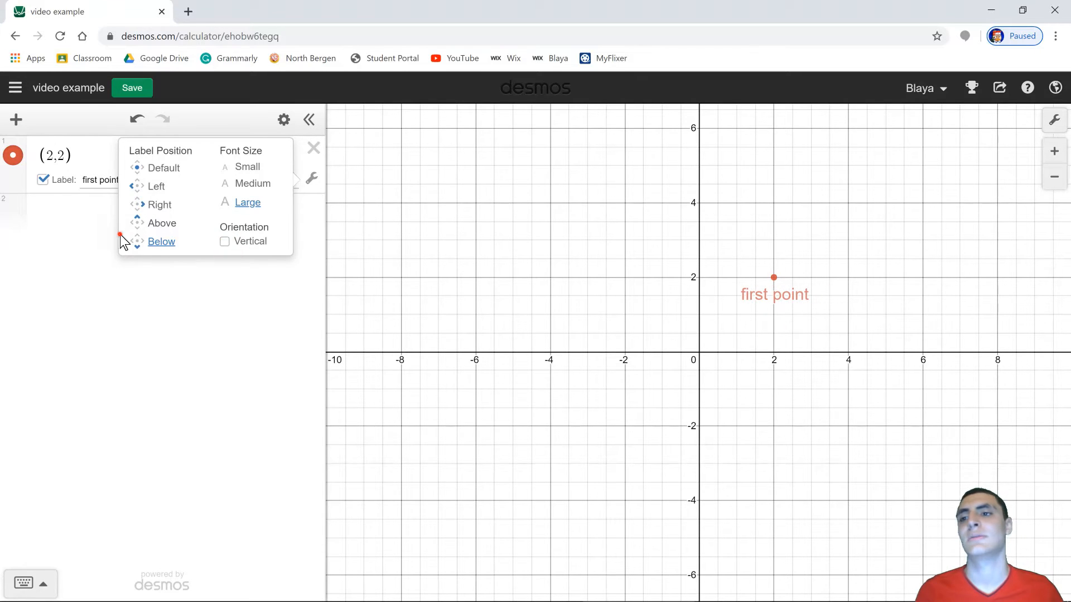
Graph a line in the second expression, trying y = 5 and y = x before settling on y = 5x
{"action": "left_click", "coordinate": [90, 224]}
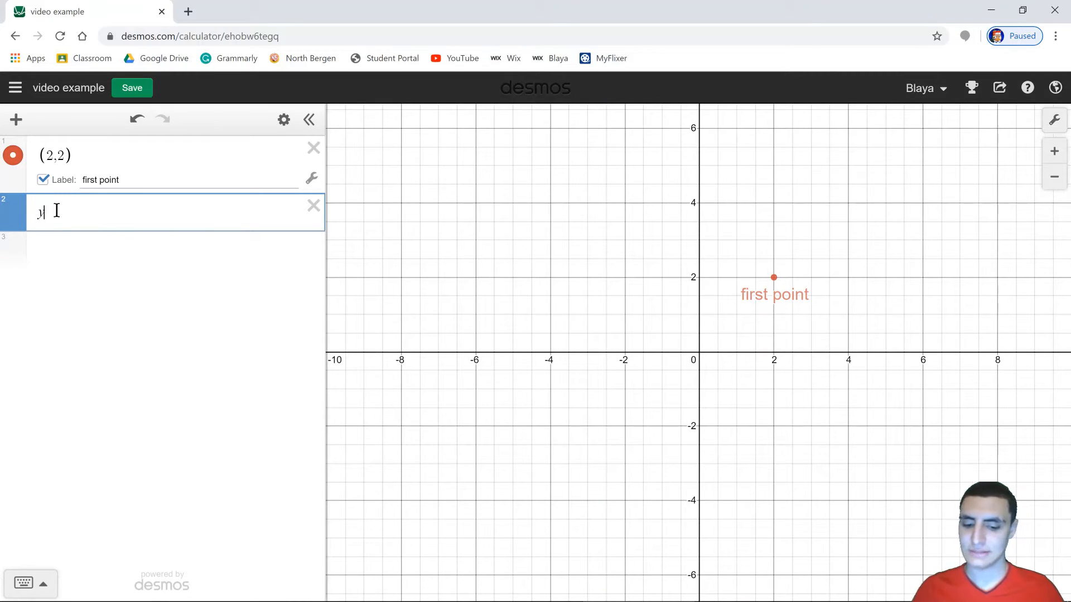
{"action": "type", "text": "5"}
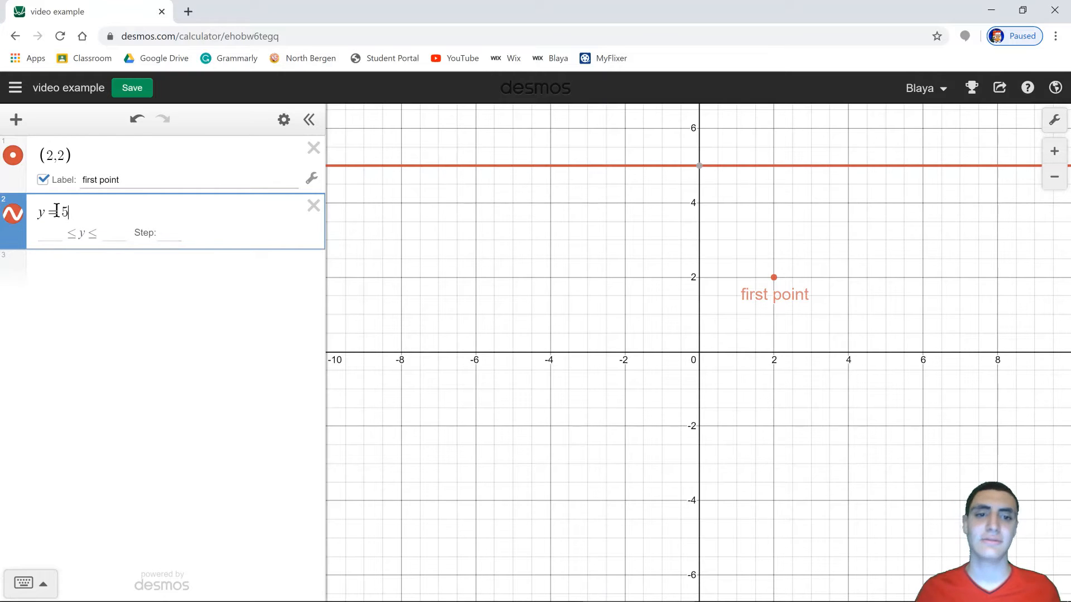
{"action": "key", "text": "BackSpace"}
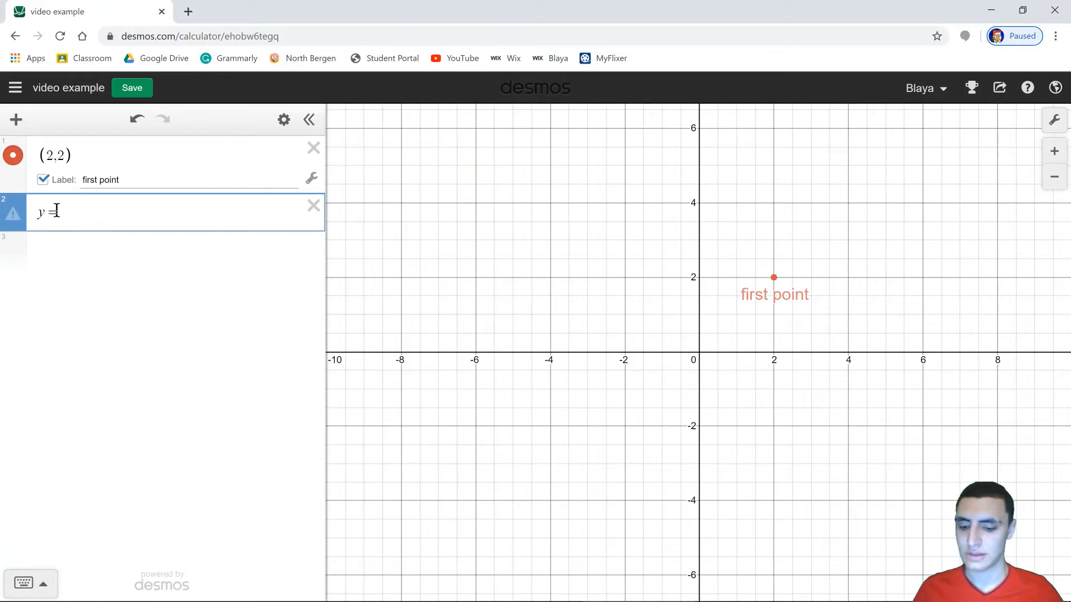
{"action": "type", "text": "x"}
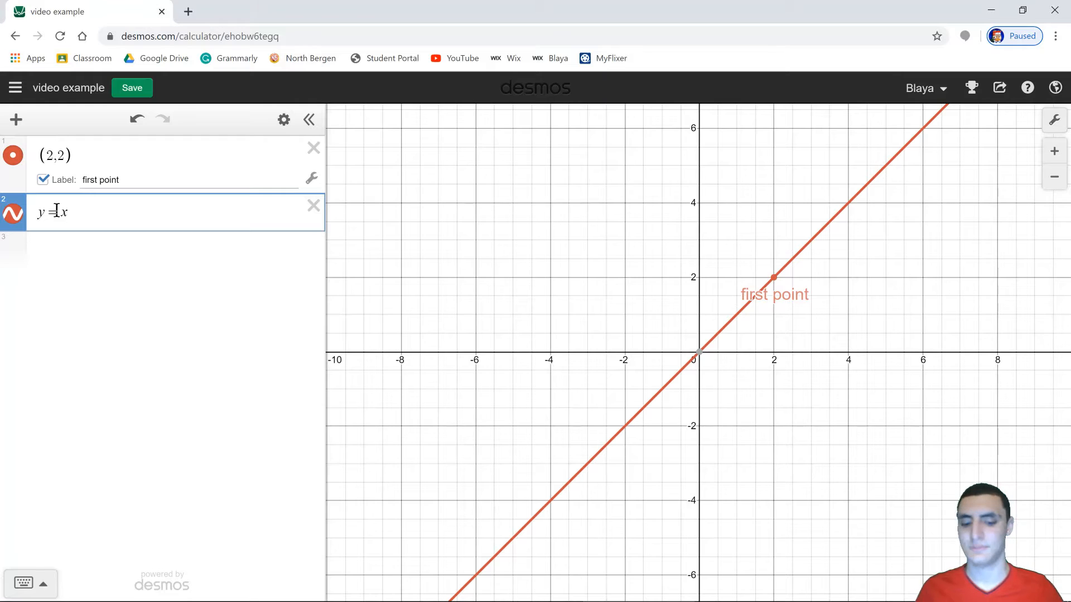
{"action": "key", "text": "BackSpace"}
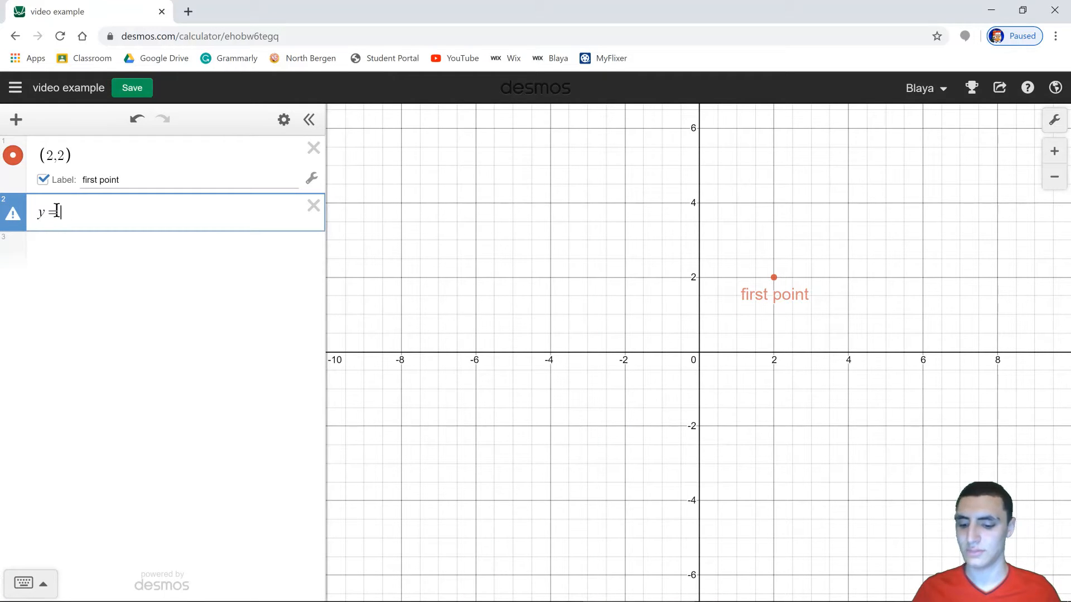
{"action": "type", "text": "5x"}
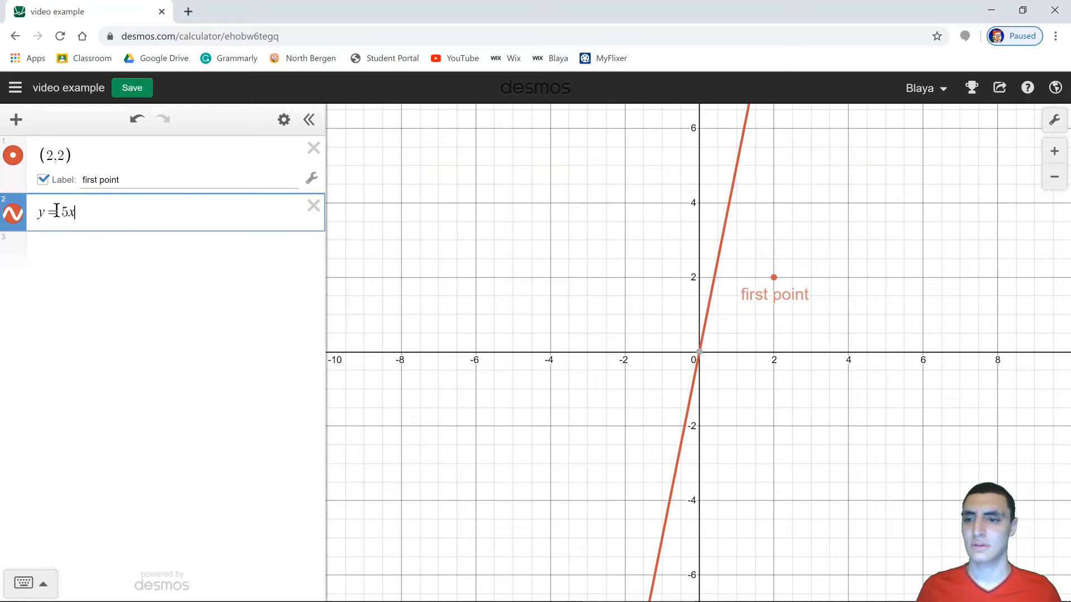
Replace the second expression with y = bx and add a slider for b
{"action": "key", "text": "BackSpace"}
{"action": "key", "text": "BackSpace"}
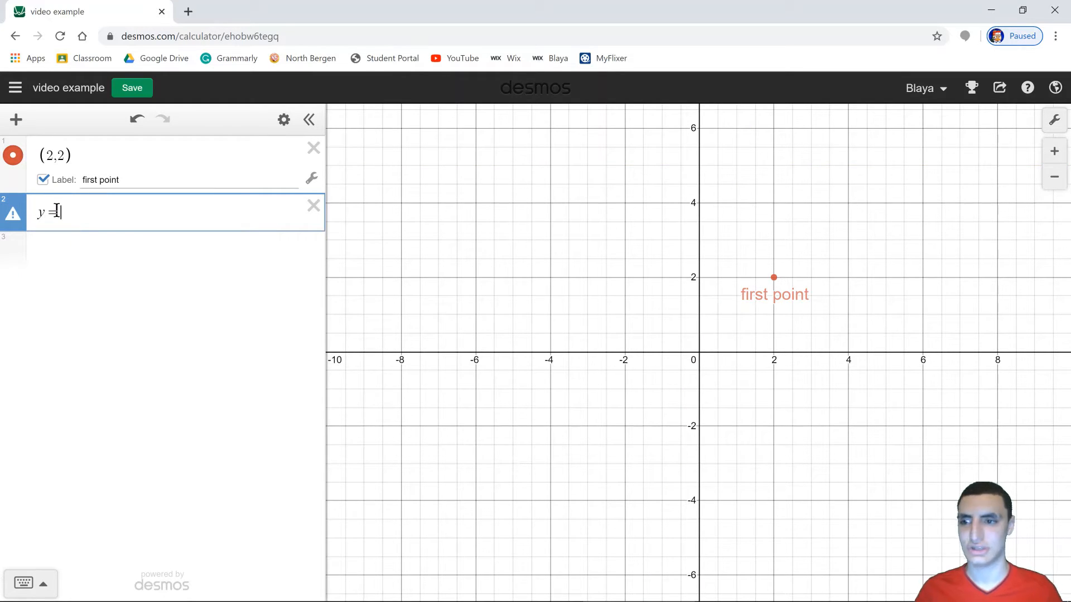
{"action": "type", "text": "x"}
{"action": "type", "text": "b"}
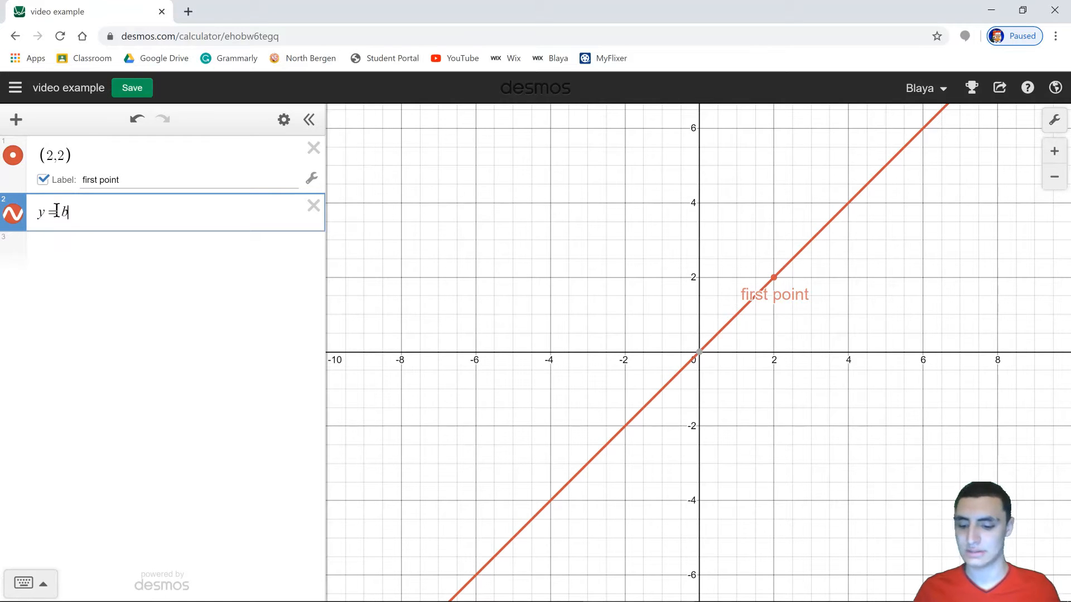
{"action": "type", "text": "x"}
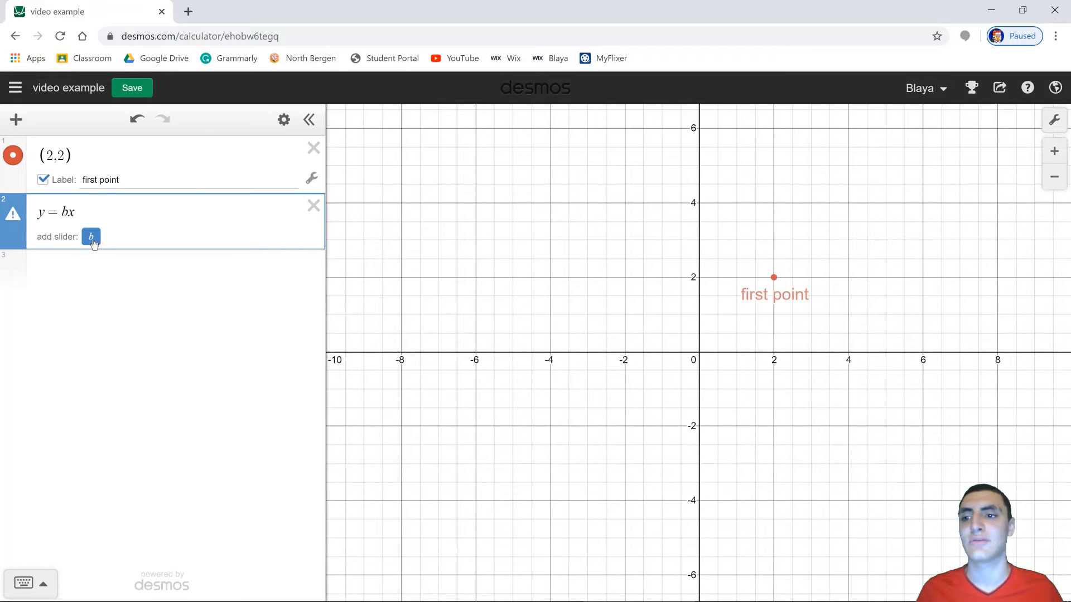
{"action": "left_click", "coordinate": [91, 239]}
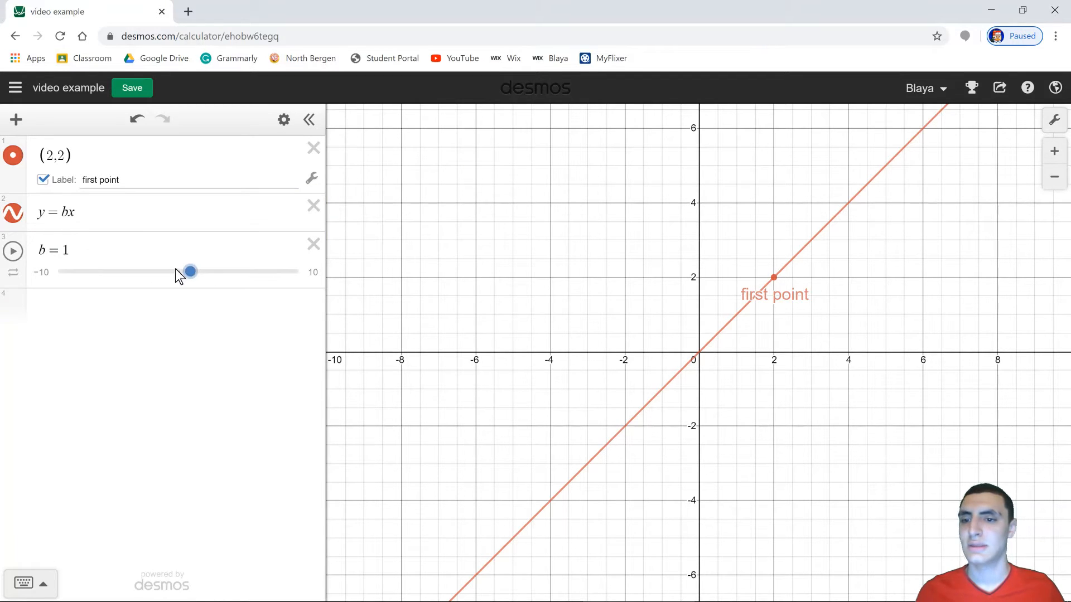
Move the b slider to 0.5 to try it out, and set b to 2
{"action": "mouse_move", "coordinate": [190, 272]}
{"action": "left_mouse_down"}
{"action": "mouse_move", "coordinate": [210, 272]}
{"action": "mouse_move", "coordinate": [156, 272]}
{"action": "mouse_move", "coordinate": [205, 271]}
{"action": "mouse_move", "coordinate": [163, 272]}
{"action": "mouse_move", "coordinate": [180, 273]}
{"action": "left_mouse_up"}
{"action": "left_click", "coordinate": [78, 257]}
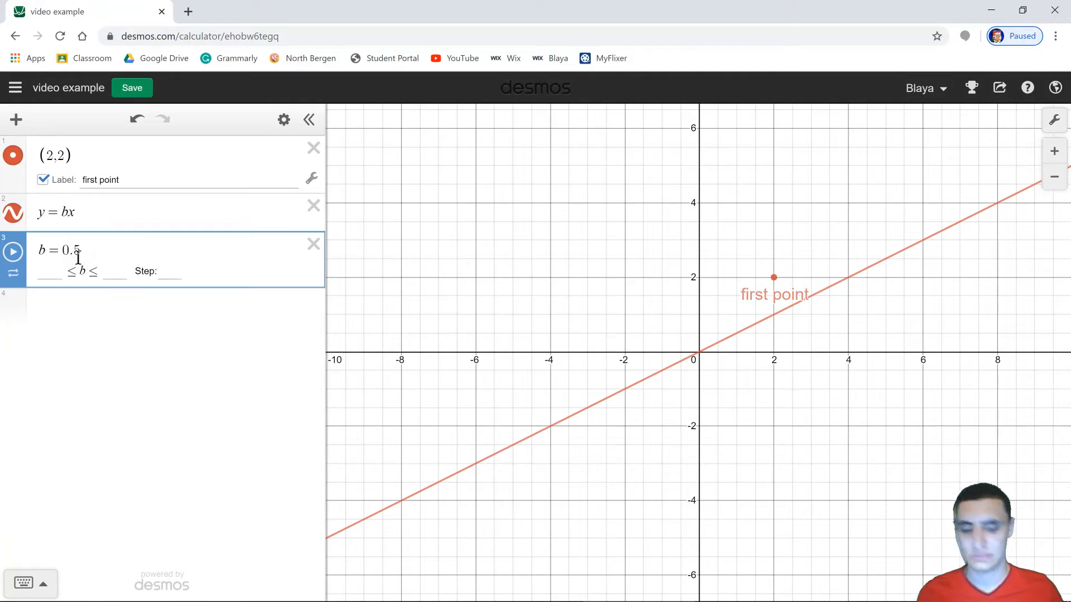
{"action": "key", "text": "BackSpace"}
{"action": "key", "text": "BackSpace"}
{"action": "key", "text": "BackSpace"}
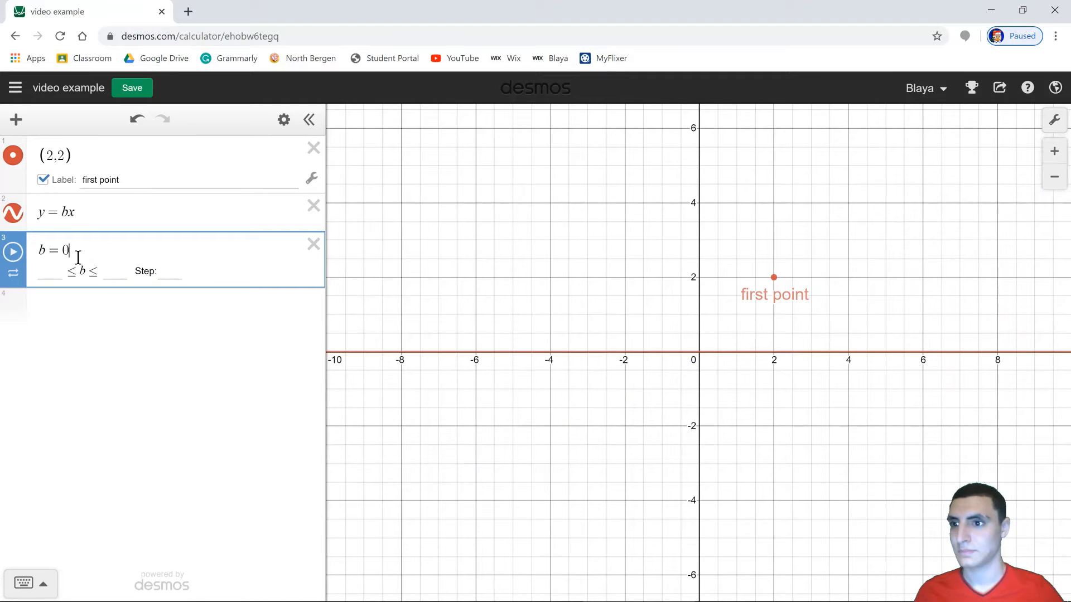
{"action": "type", "text": "2"}
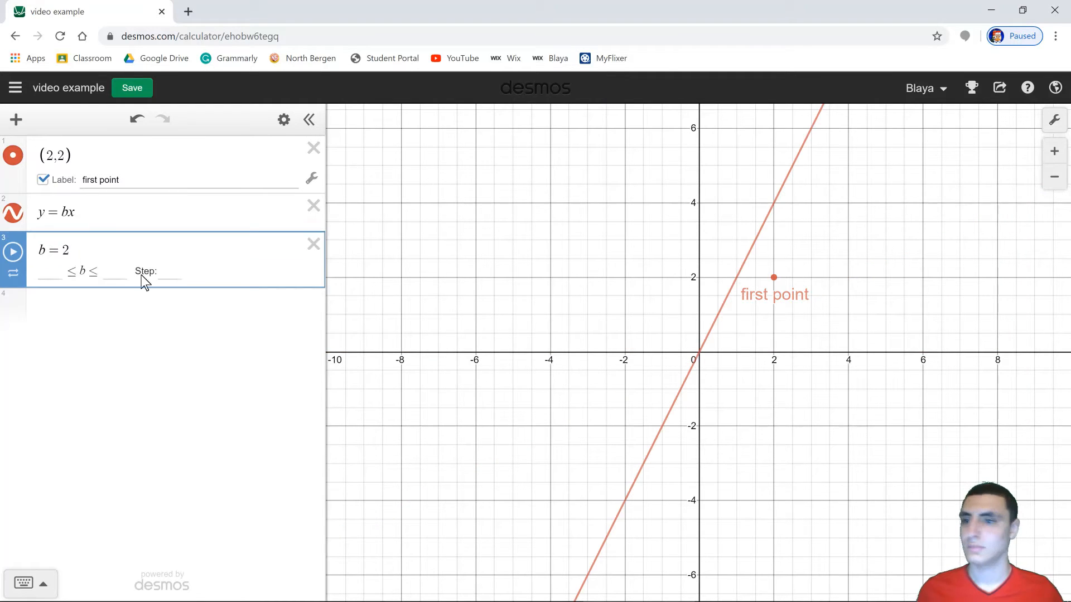
Open the on-screen math keypad for y = bx, view its letter layout and return to the number layout
{"action": "left_click", "coordinate": [78, 217]}
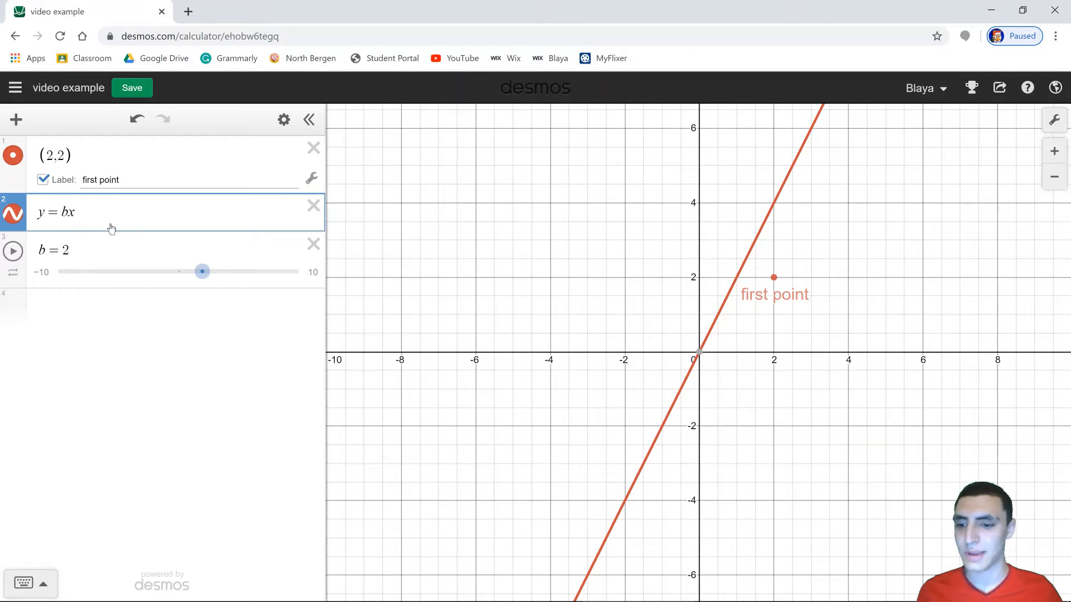
{"action": "left_click", "coordinate": [25, 583]}
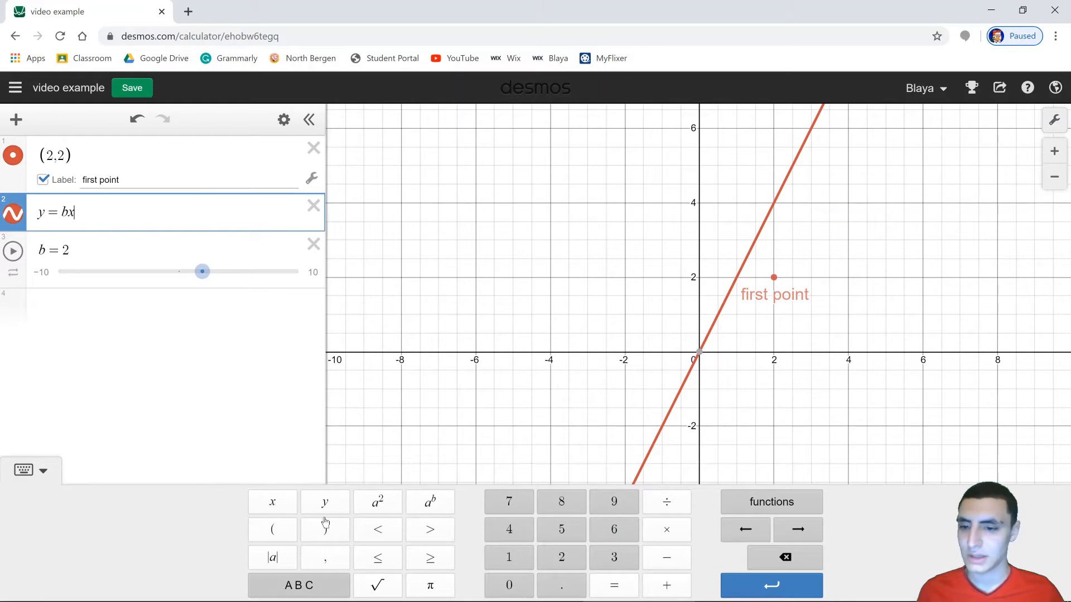
{"action": "left_click", "coordinate": [321, 589]}
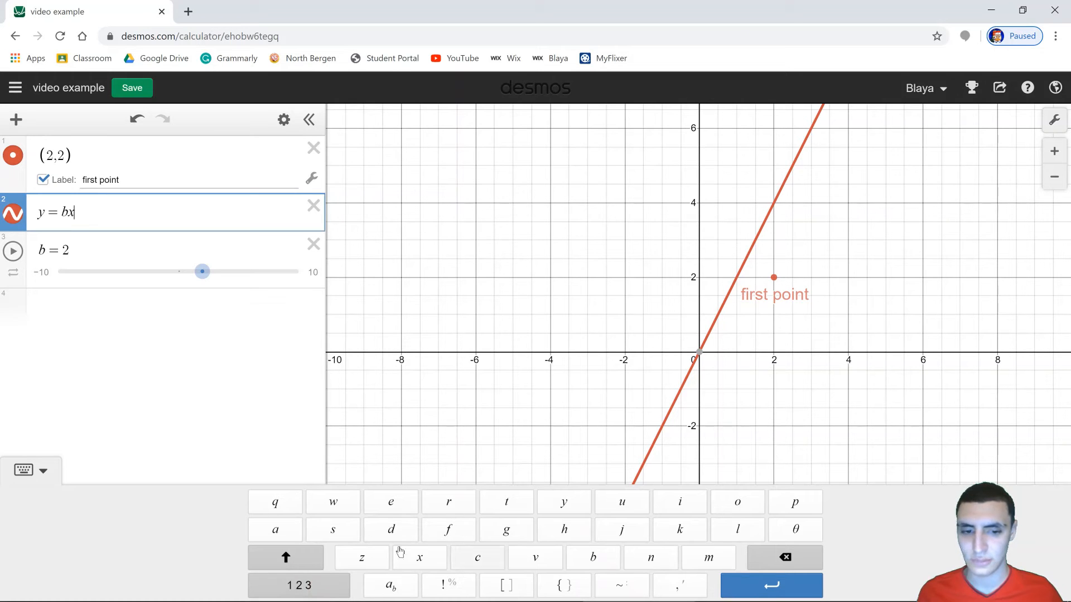
{"action": "left_click", "coordinate": [296, 585]}
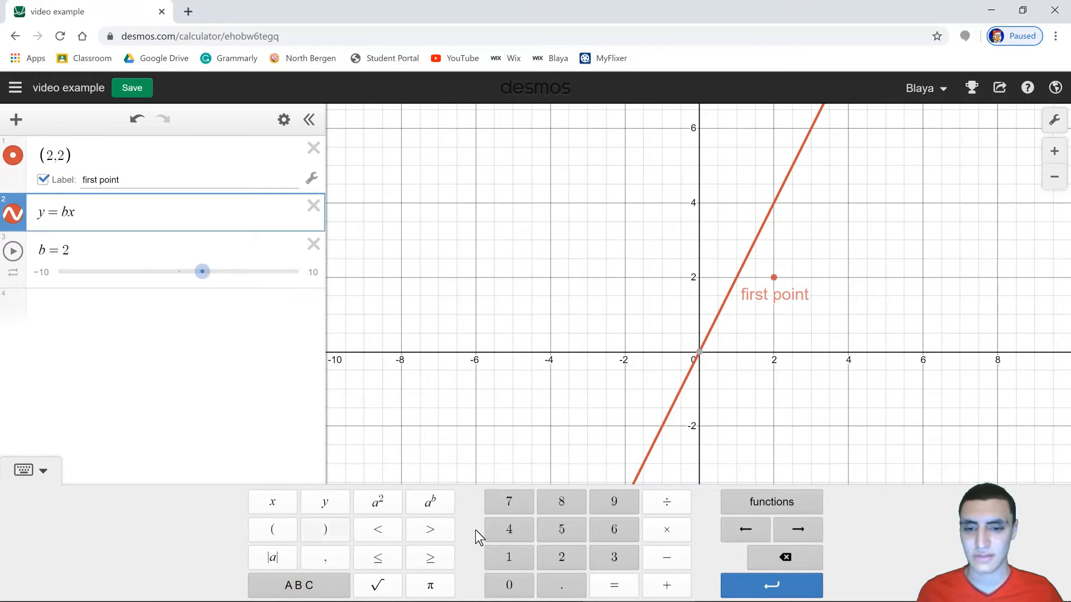
Try exponents 2, 43, 4 and 3 on x, settle on y = bx^5, and lower the b slider to 0.1
{"action": "left_click", "coordinate": [374, 510]}
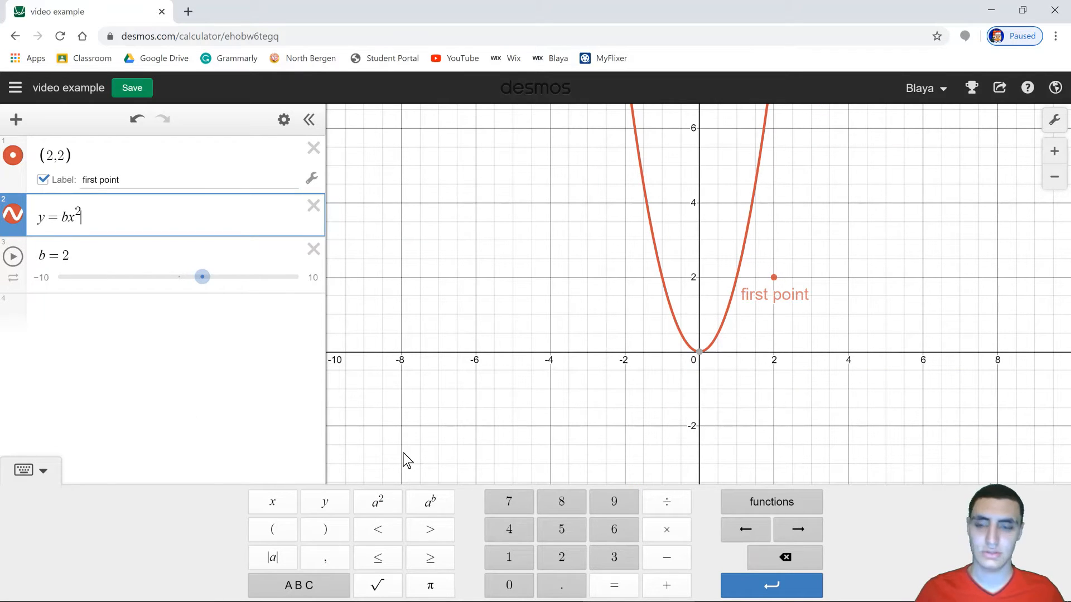
{"action": "key", "text": "BackSpace"}
{"action": "key", "text": "BackSpace"}
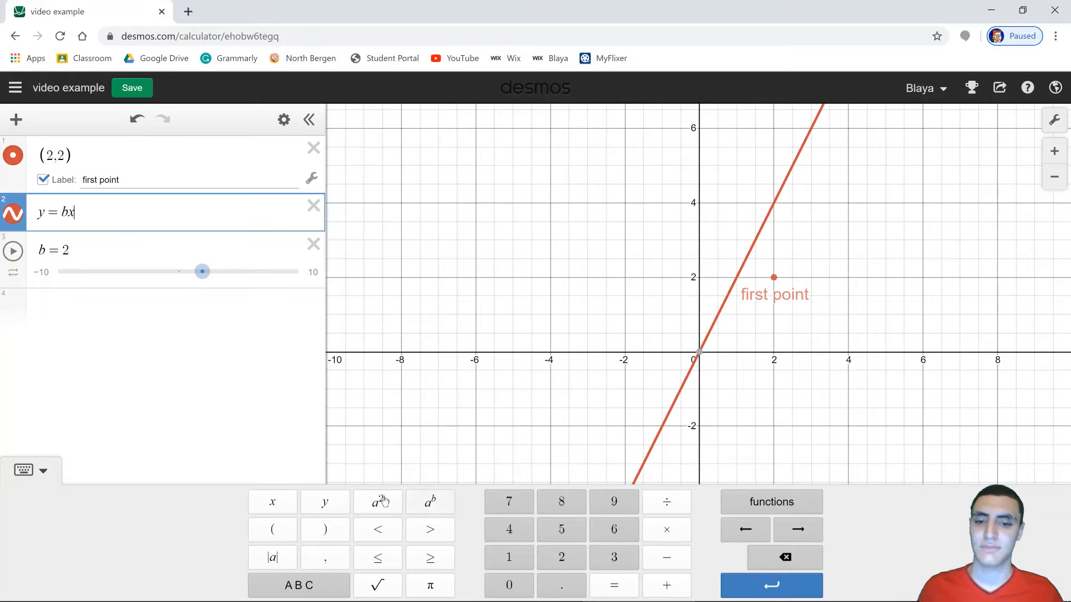
{"action": "left_click", "coordinate": [423, 505]}
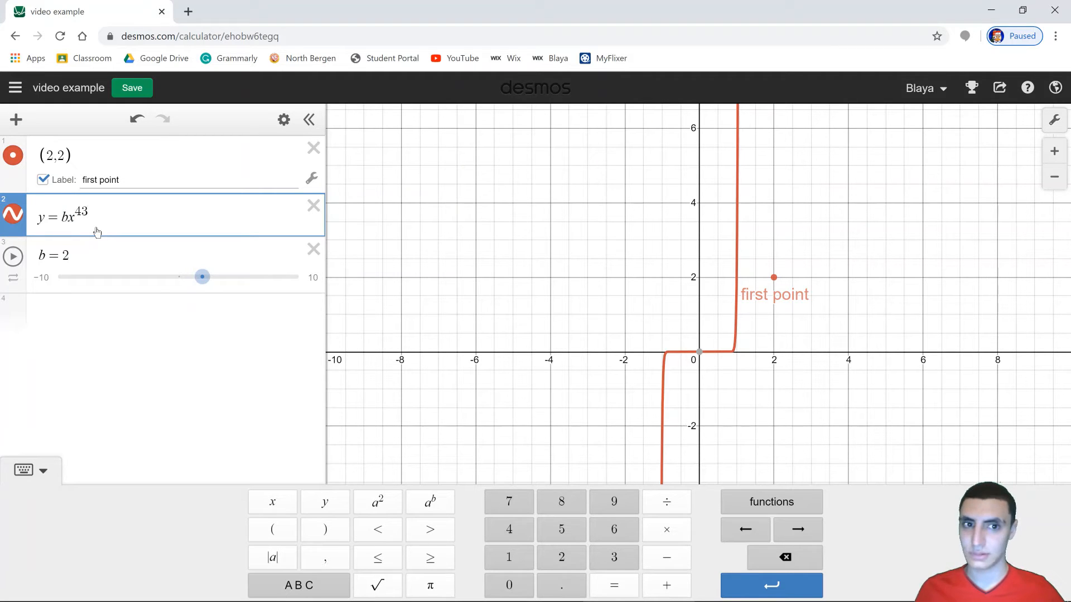
{"action": "key", "text": "BackSpace"}
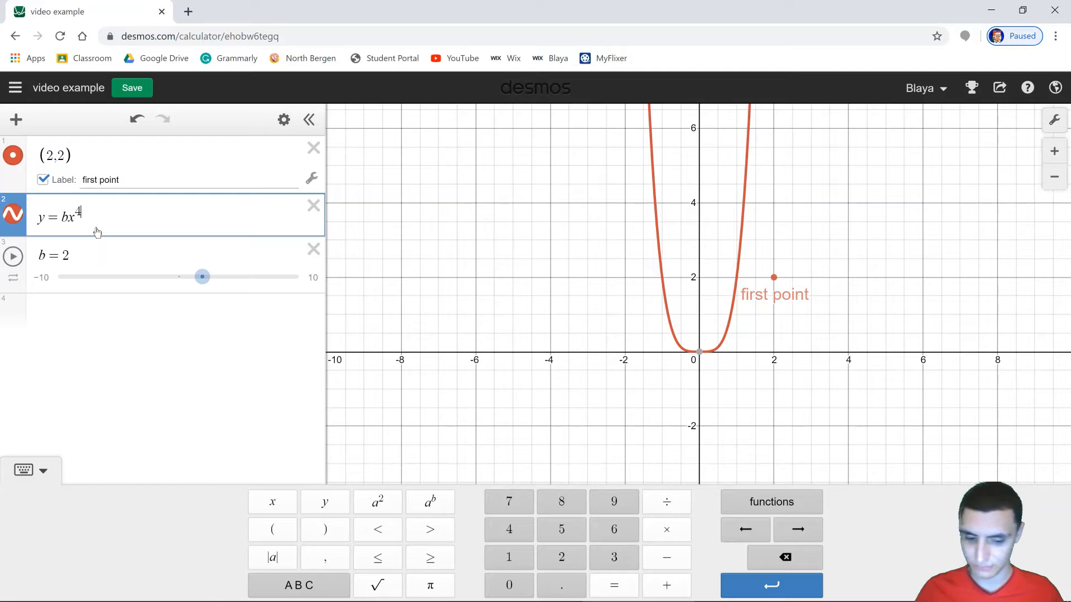
{"action": "type", "text": "3"}
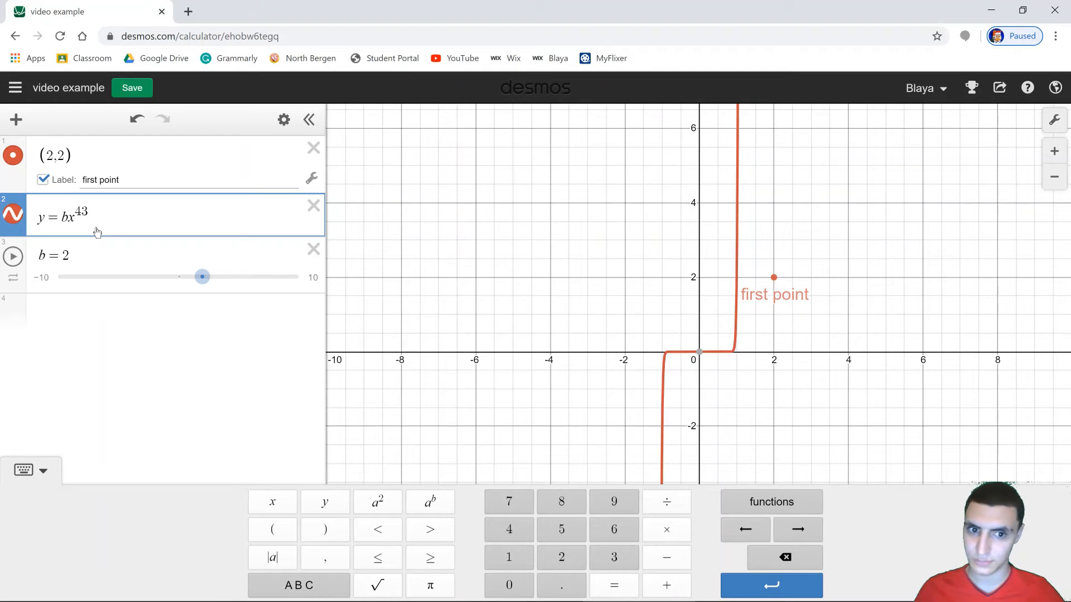
{"action": "key", "text": "BackSpace"}
{"action": "key", "text": "BackSpace"}
{"action": "type", "text": "3"}
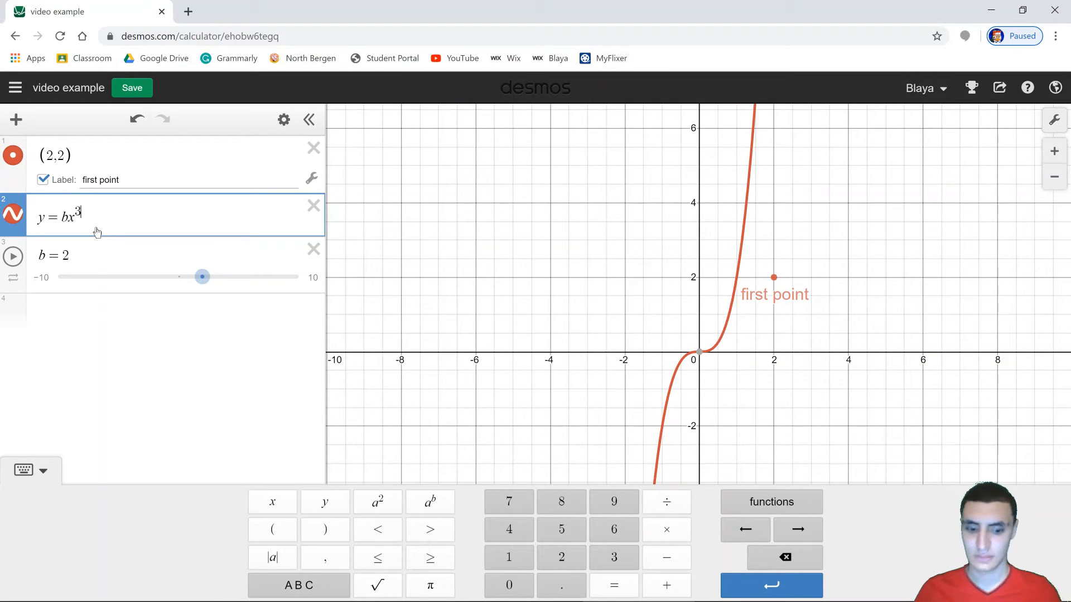
{"action": "key", "text": "BackSpace"}
{"action": "type", "text": "5"}
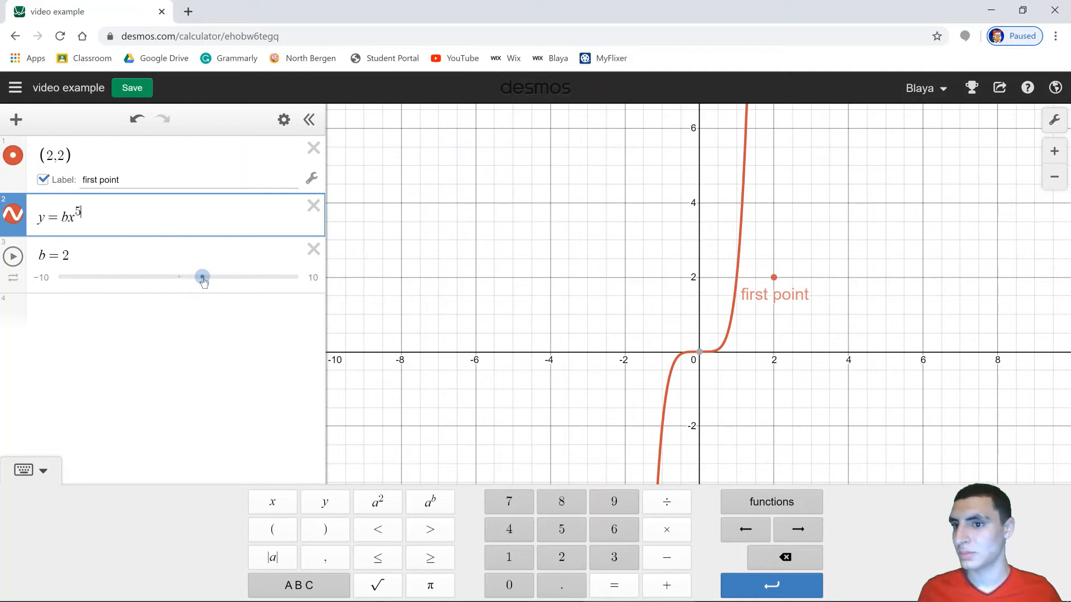
{"action": "left_click_drag", "start_coordinate": [202, 277], "coordinate": [178, 283]}
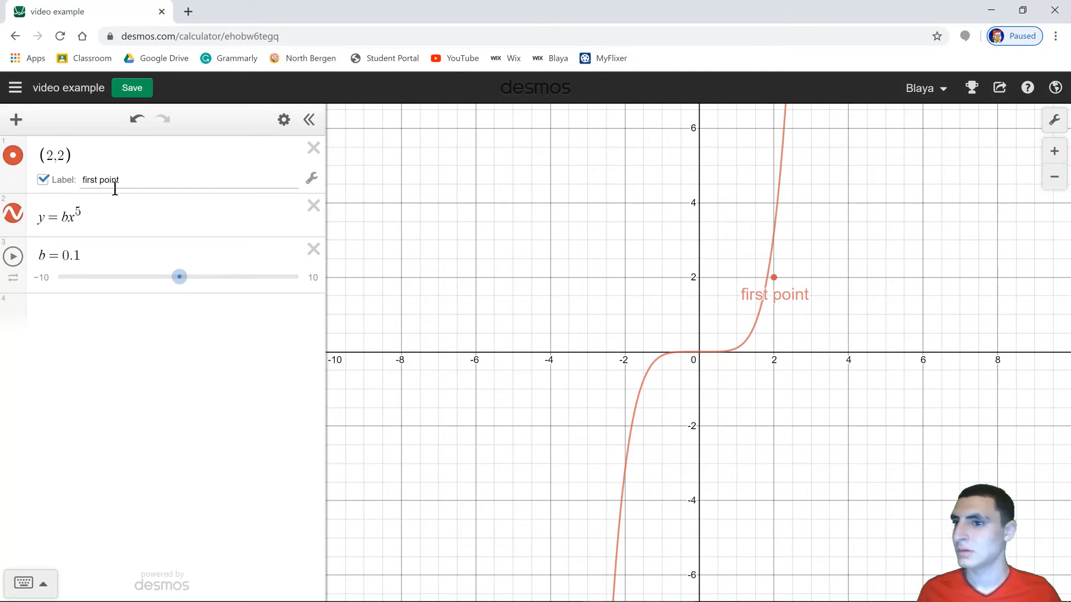
Try e as the exponent of x in the second expression and define e = 2 in a new expression
{"action": "left_click", "coordinate": [92, 215]}
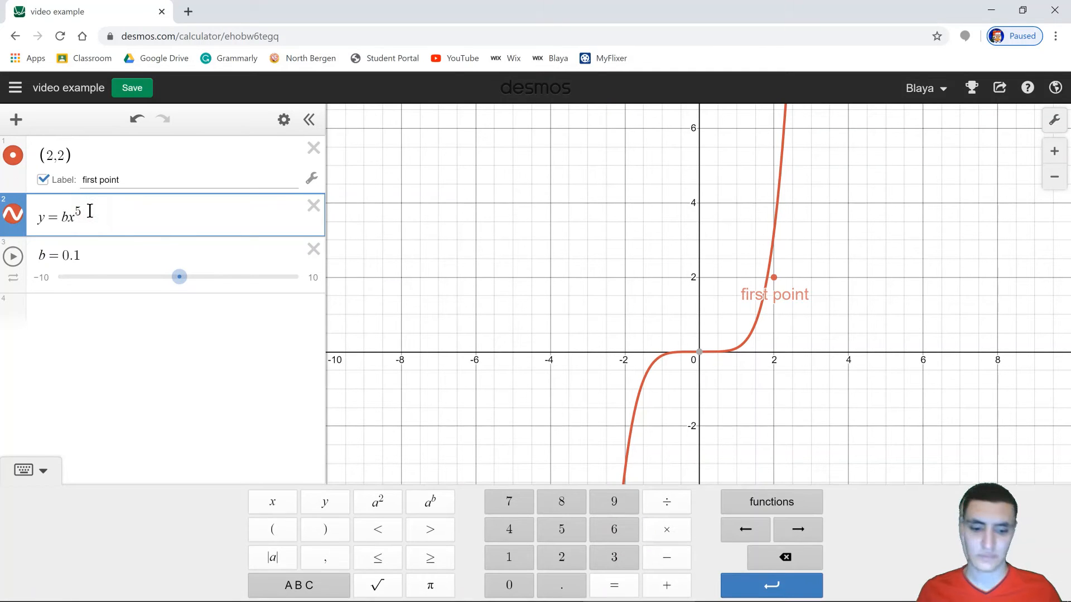
{"action": "key", "text": "BackSpace"}
{"action": "type", "text": "^4"}
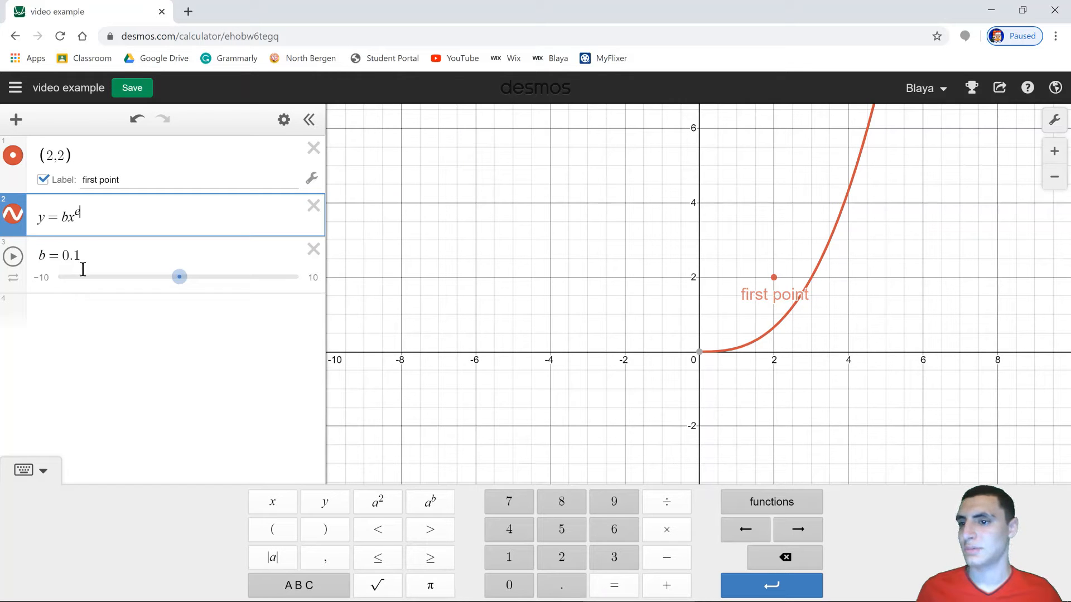
{"action": "left_click", "coordinate": [60, 314]}
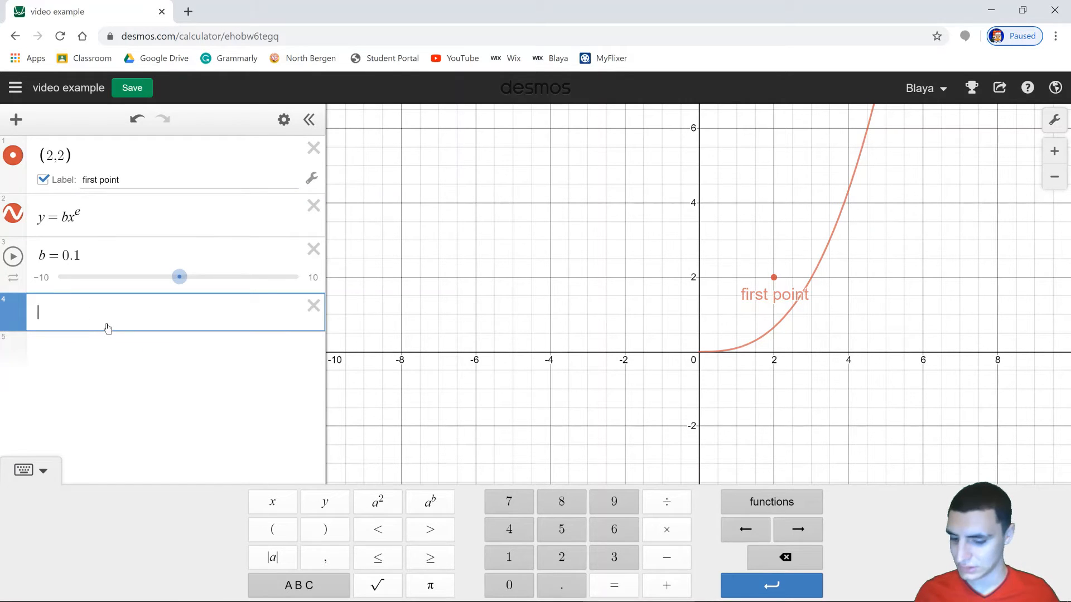
{"action": "type", "text": "e="}
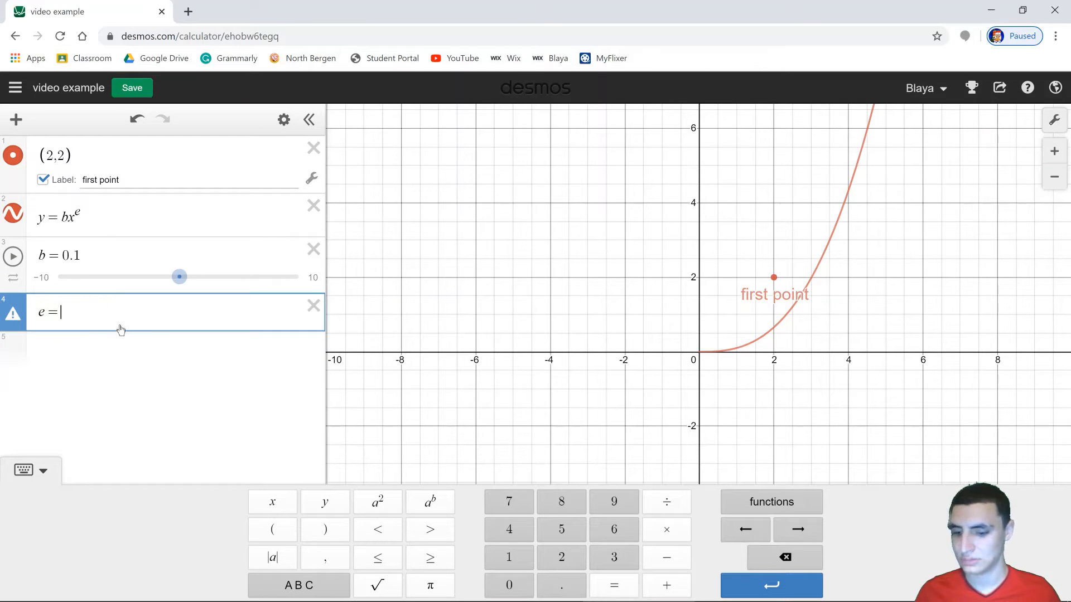
{"action": "type", "text": "2"}
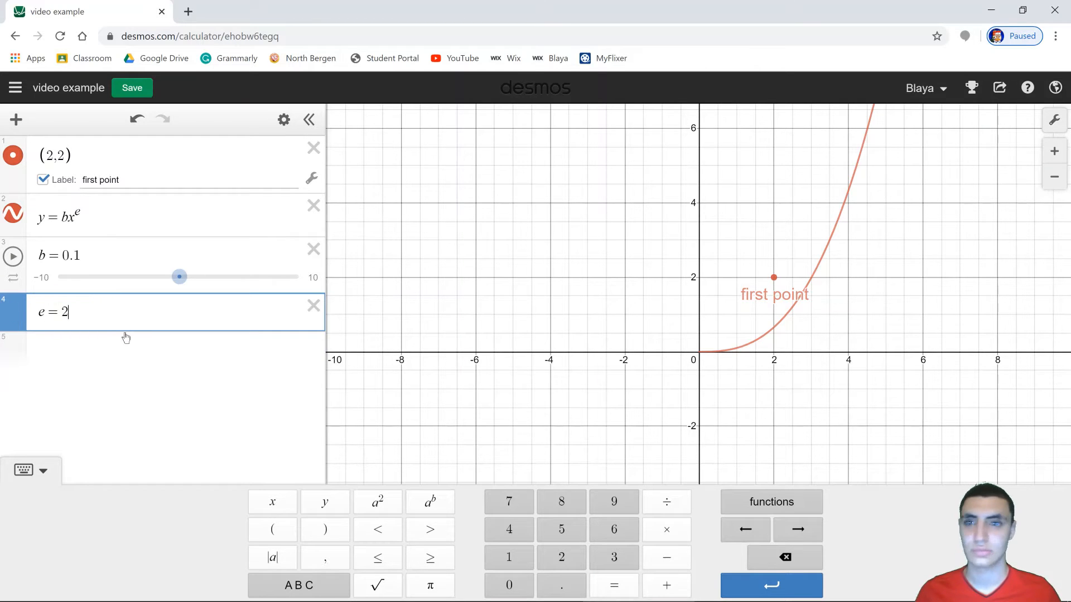
Change the exponent of x to h with its own slider, and delete the e = 2 expression
{"action": "left_click", "coordinate": [79, 213]}
{"action": "key", "text": "BackSpace"}
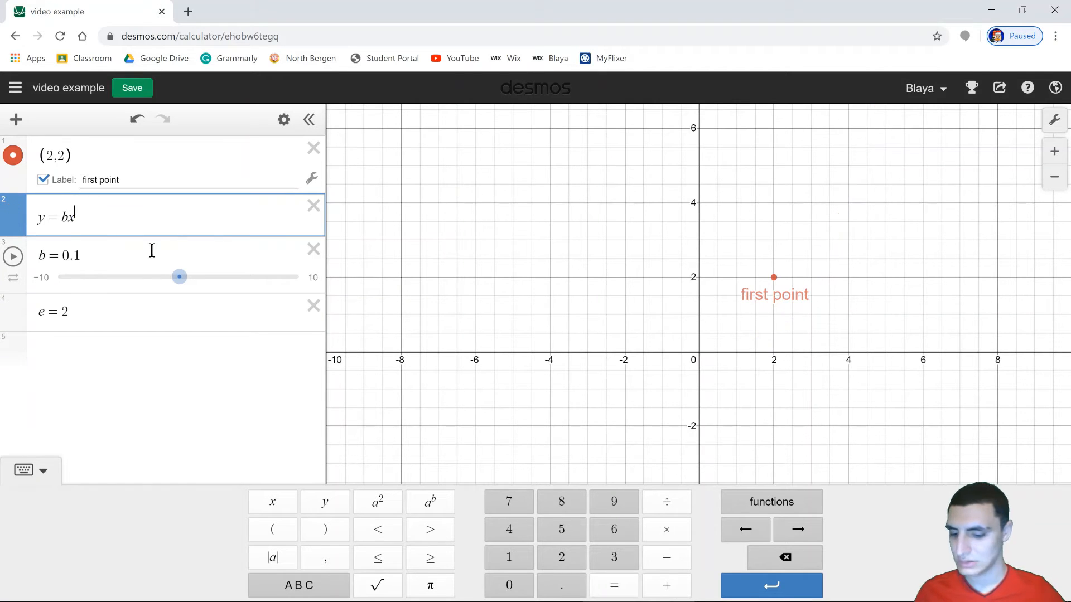
{"action": "type", "text": "h"}
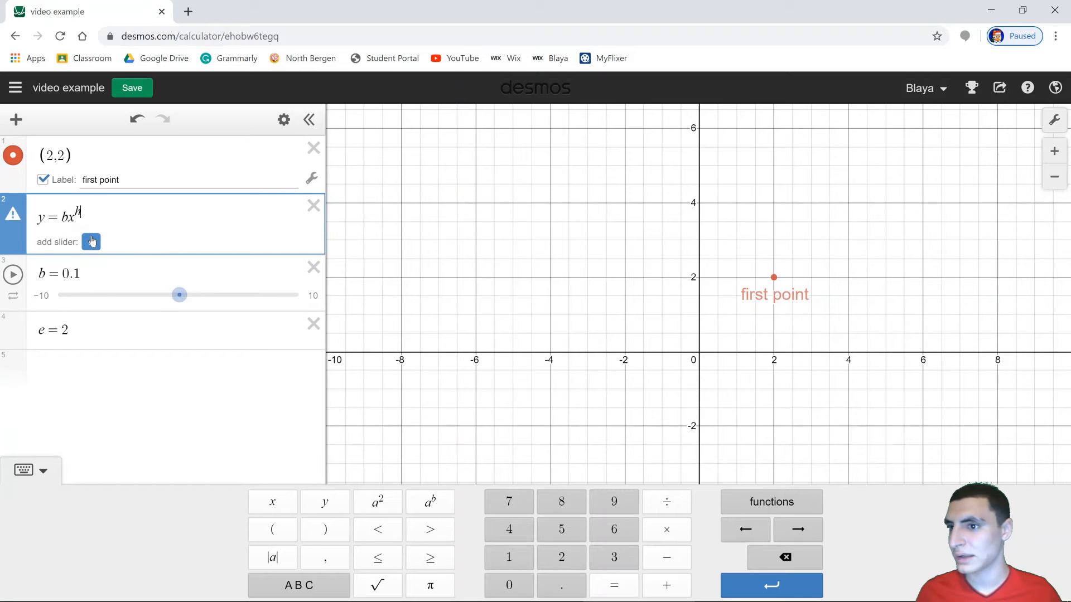
{"action": "left_click", "coordinate": [90, 242]}
{"action": "left_click", "coordinate": [313, 361]}
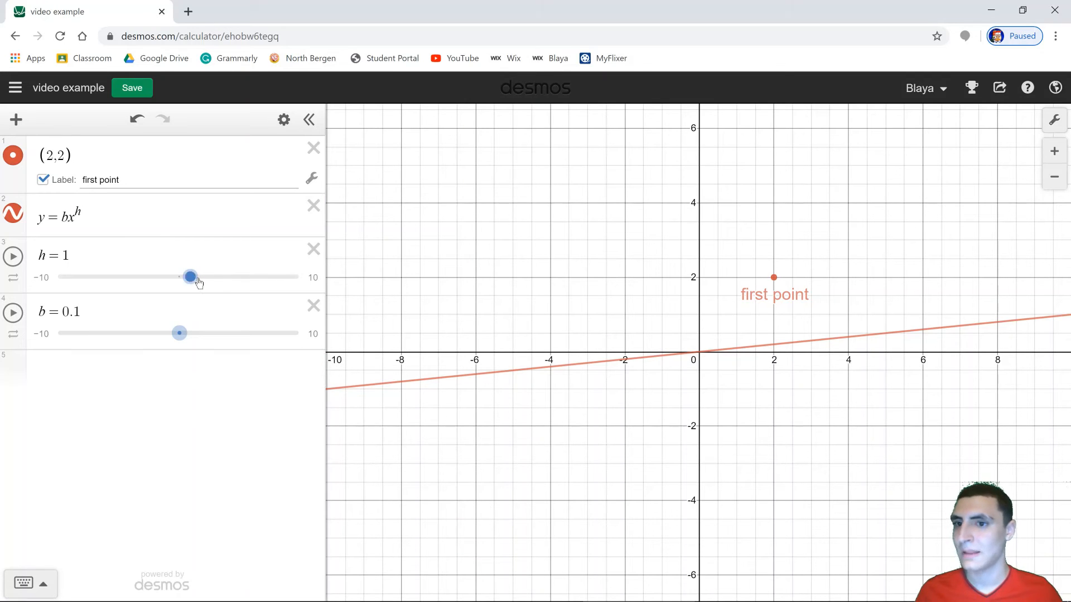
Vary the exponent with the h slider and set h to 3
{"action": "mouse_move", "coordinate": [193, 279]}
{"action": "left_mouse_down"}
{"action": "mouse_move", "coordinate": [76, 278]}
{"action": "mouse_move", "coordinate": [208, 290]}
{"action": "mouse_move", "coordinate": [189, 291]}
{"action": "left_mouse_up"}
{"action": "left_click_drag", "start_coordinate": [180, 286], "coordinate": [199, 285]}
{"action": "left_click", "coordinate": [91, 255]}
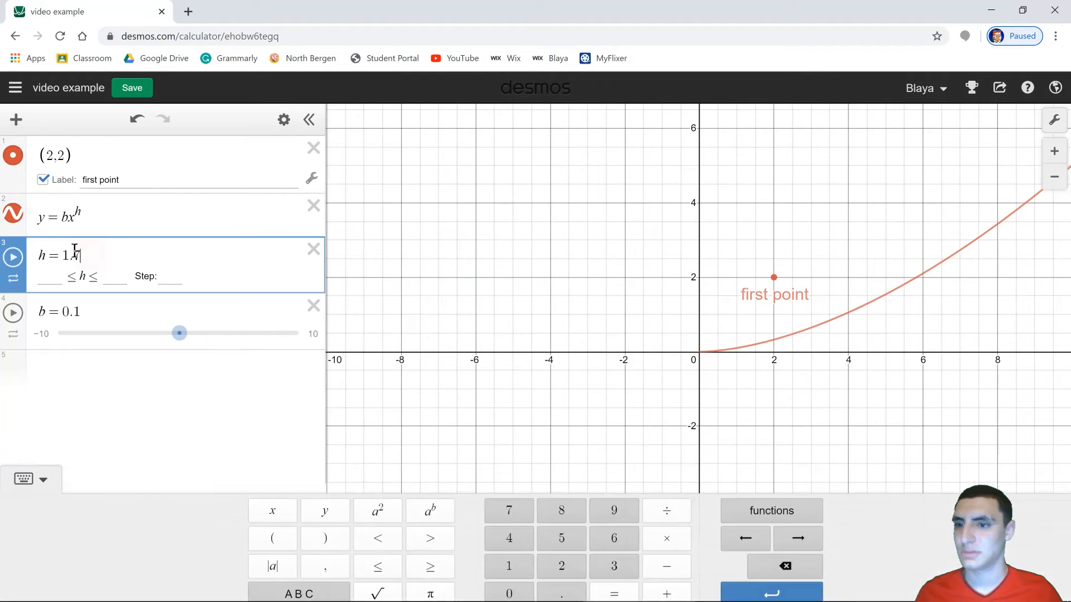
{"action": "key", "text": "BackSpace"}
{"action": "key", "text": "BackSpace"}
{"action": "key", "text": "BackSpace"}
{"action": "key", "text": "BackSpace"}
{"action": "type", "text": "3"}
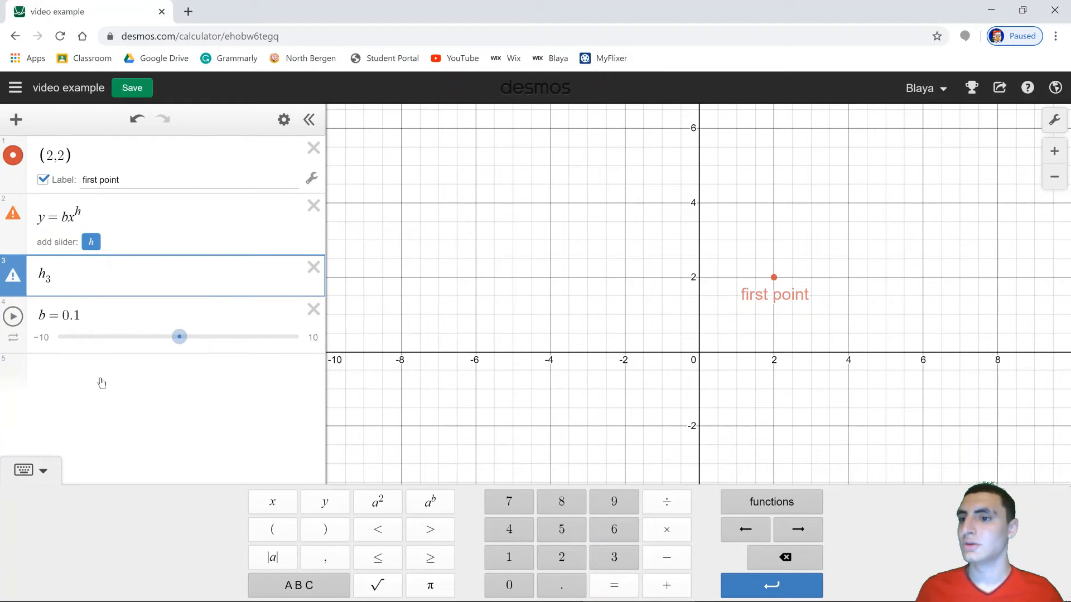
{"action": "key", "text": "BackSpace"}
{"action": "type", "text": "="}
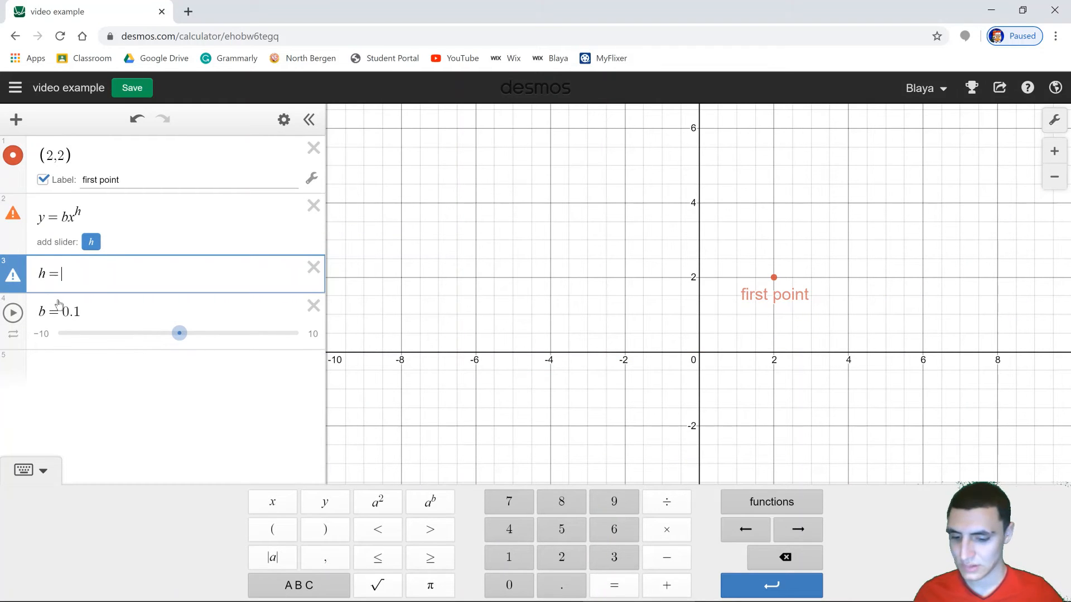
{"action": "type", "text": "3"}
{"action": "left_click", "coordinate": [105, 392]}
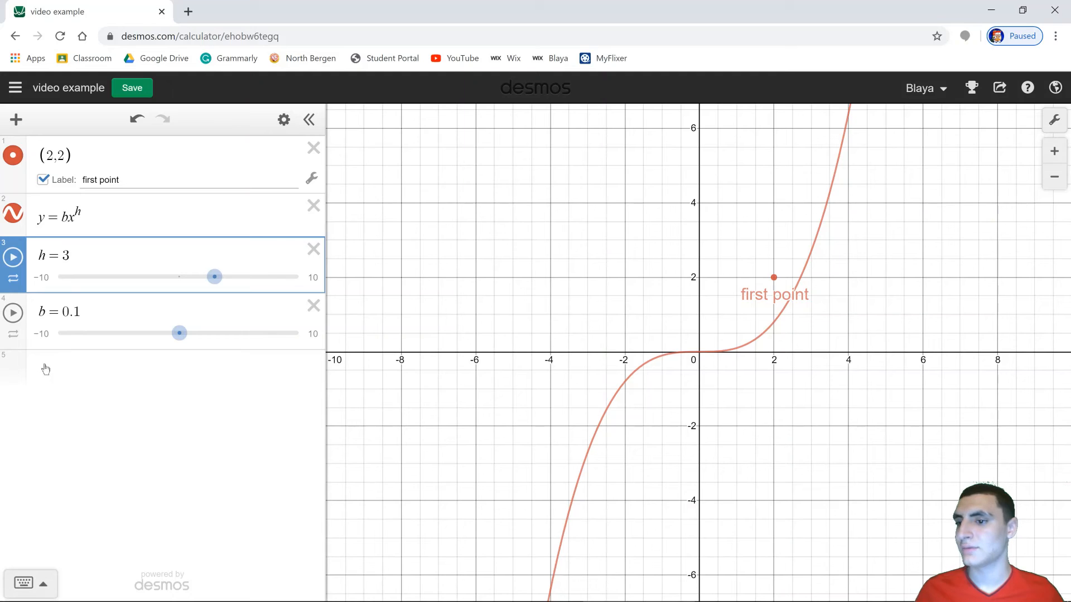
Graph sin x in a new expression below the b slider and replace it with cos x
{"action": "left_click", "coordinate": [46, 369]}
{"action": "type", "text": "sinx"}
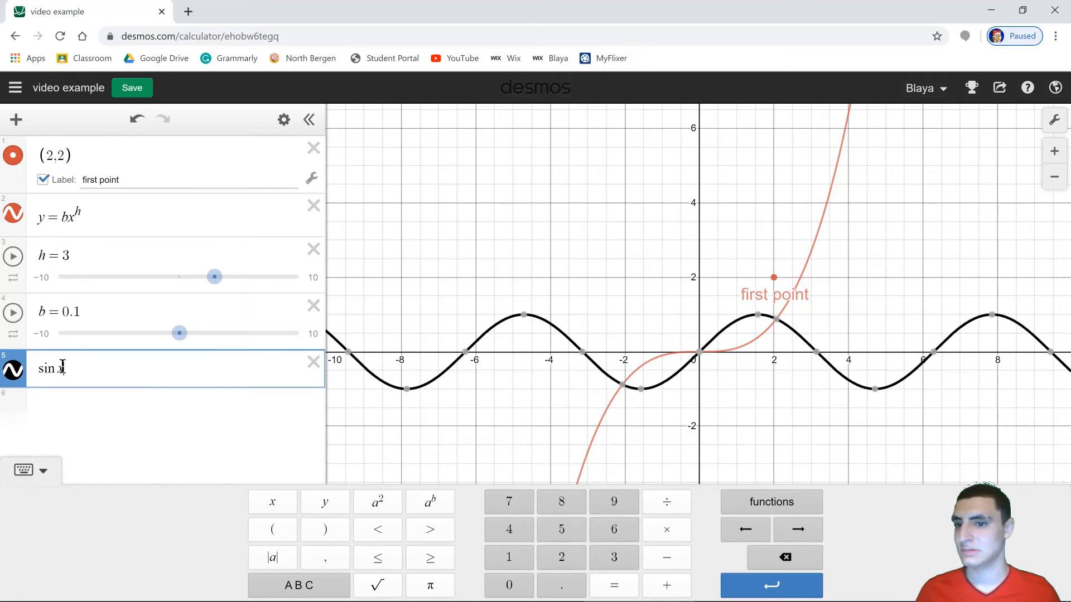
{"action": "key", "text": "BackSpace"}
{"action": "key", "text": "BackSpace"}
{"action": "key", "text": "BackSpace"}
{"action": "key", "text": "BackSpace"}
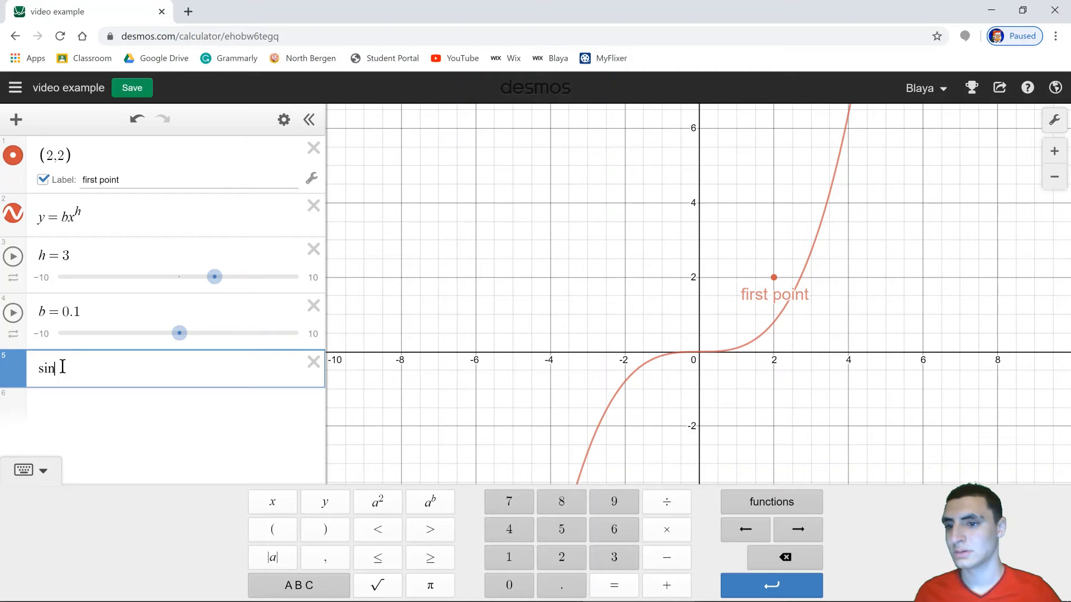
{"action": "type", "text": "cos x"}
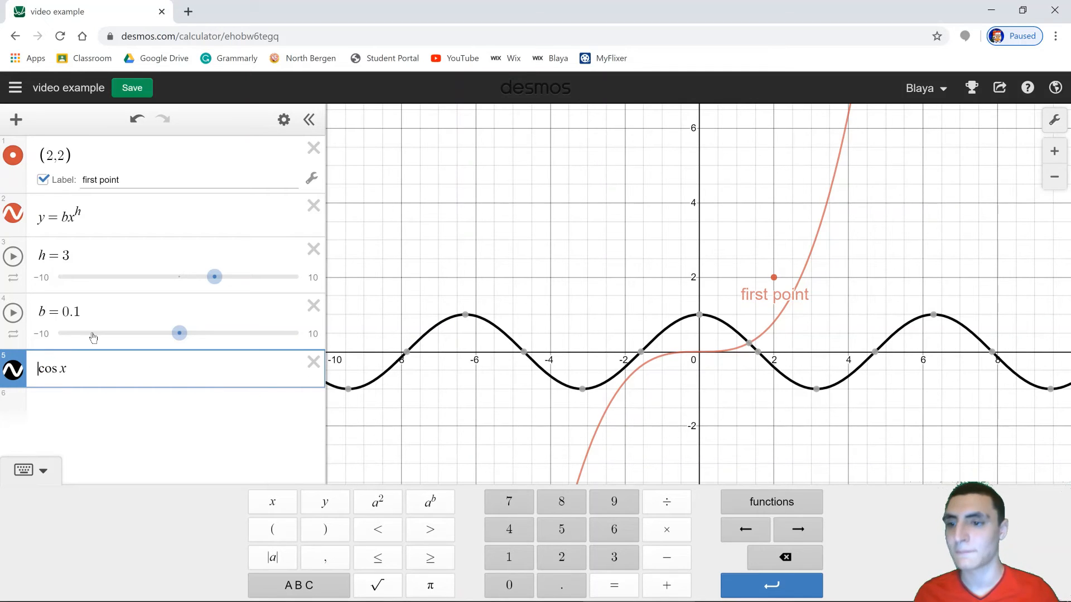
Turn the cosine expression into the inequality y ≥ cos x and change it to y ≤ cos x
{"action": "type", "text": "y"}
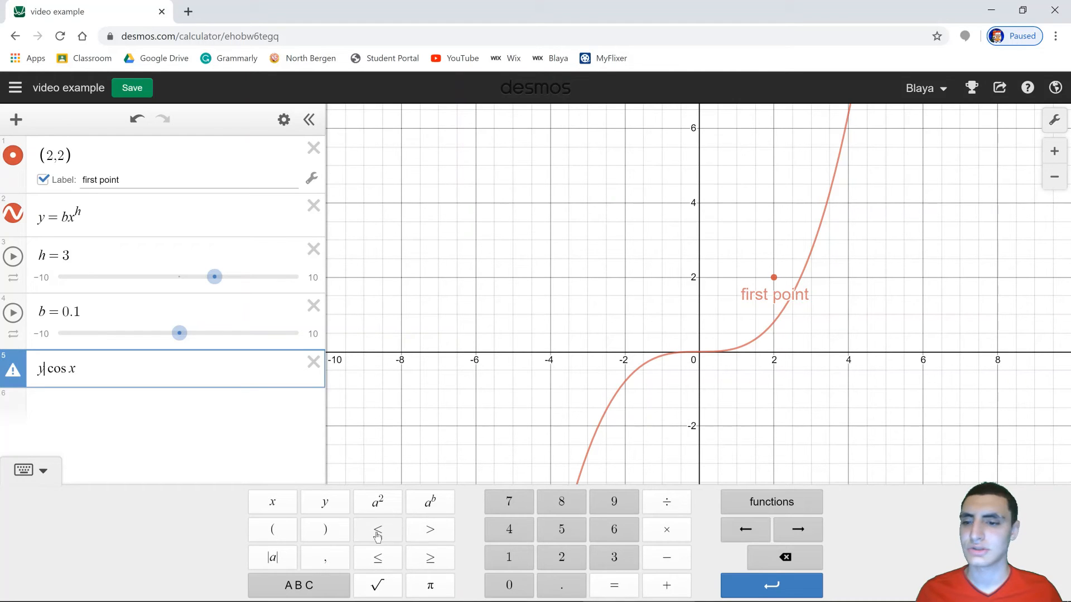
{"action": "left_click", "coordinate": [430, 558]}
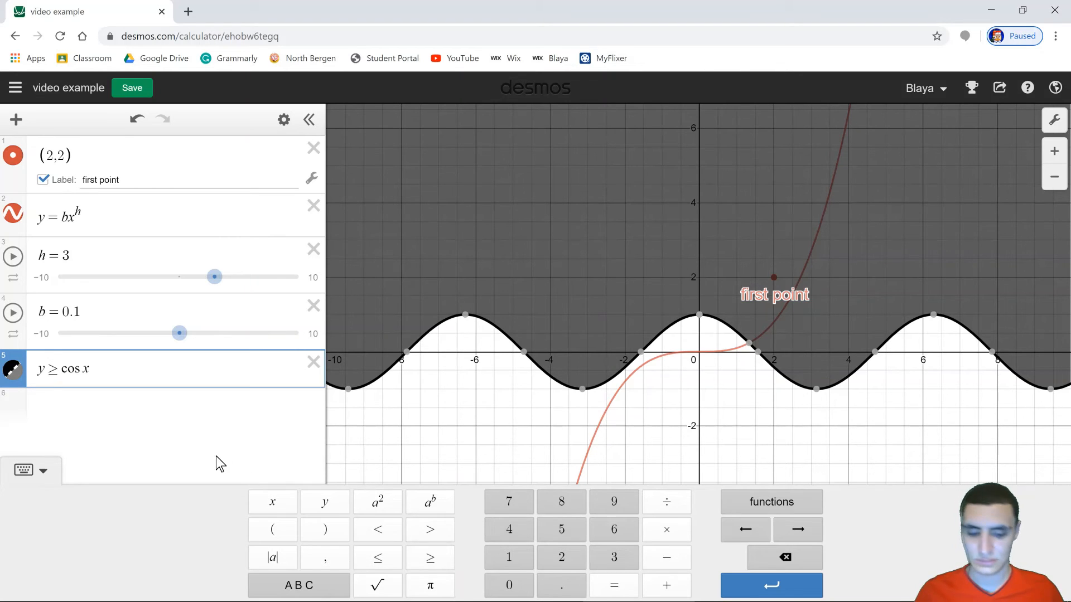
{"action": "key", "text": "BackSpace"}
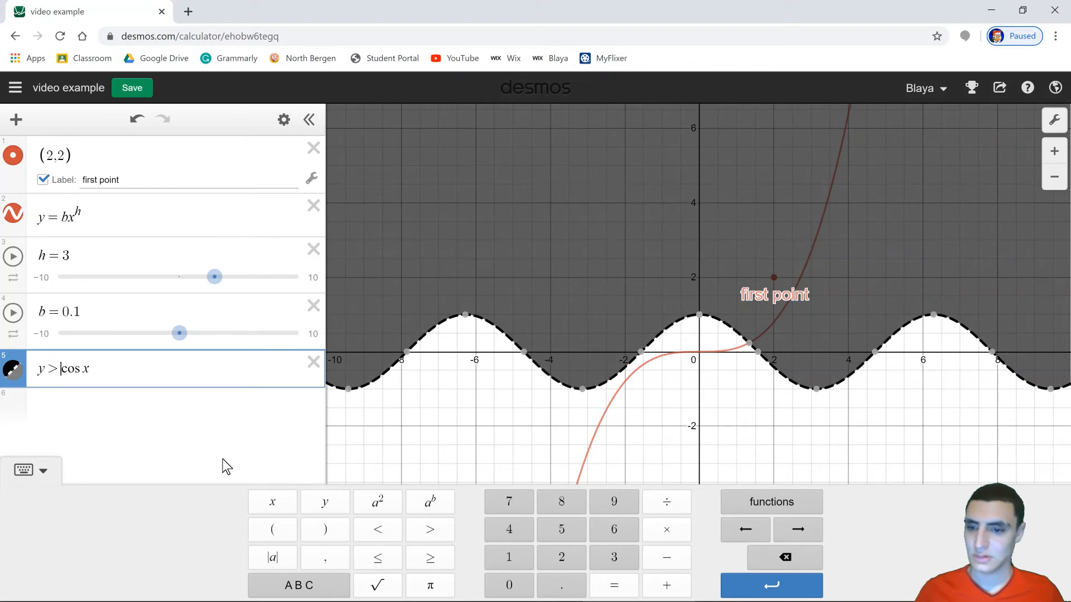
{"action": "key", "text": "BackSpace"}
{"action": "left_click", "coordinate": [381, 561]}
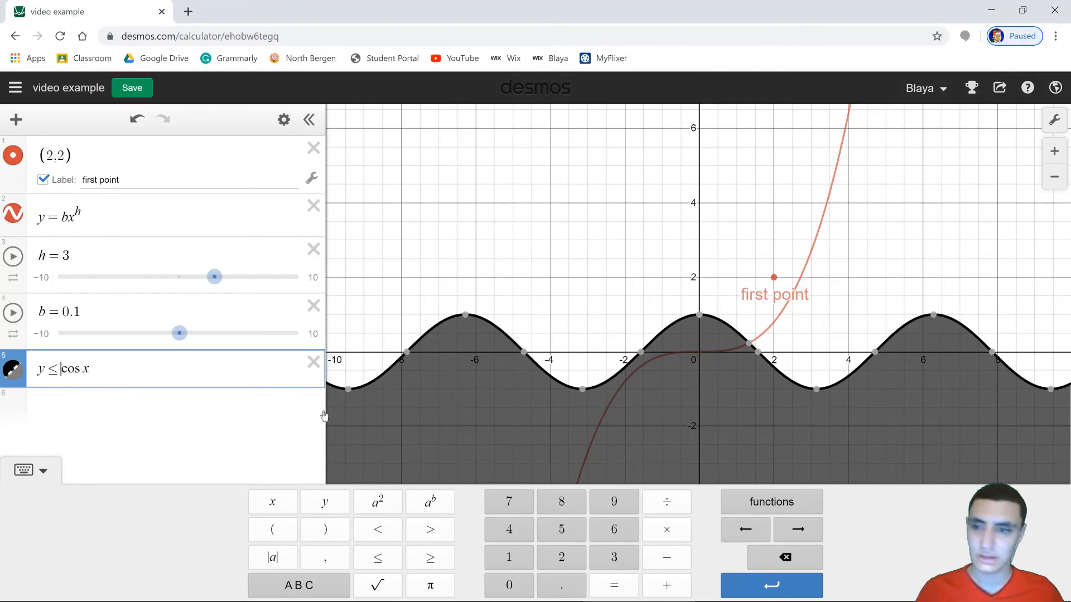
Try the strict inequality y > cos x and settle on the equation y = cos x
{"action": "key", "text": "BackSpace"}
{"action": "key", "text": "BackSpace"}
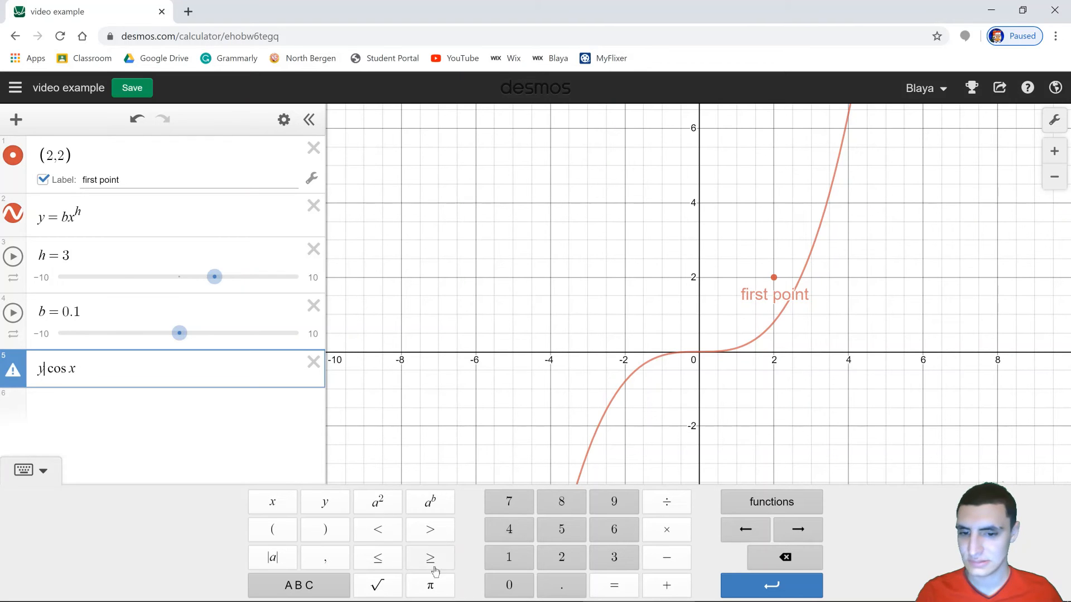
{"action": "left_click", "coordinate": [429, 532]}
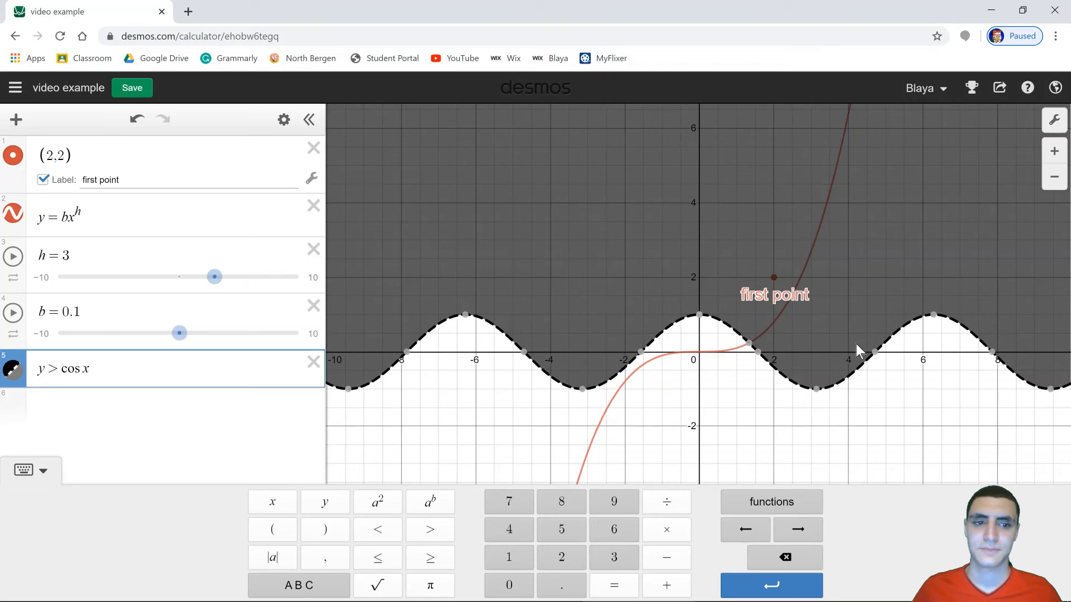
{"action": "key", "text": "BackSpace"}
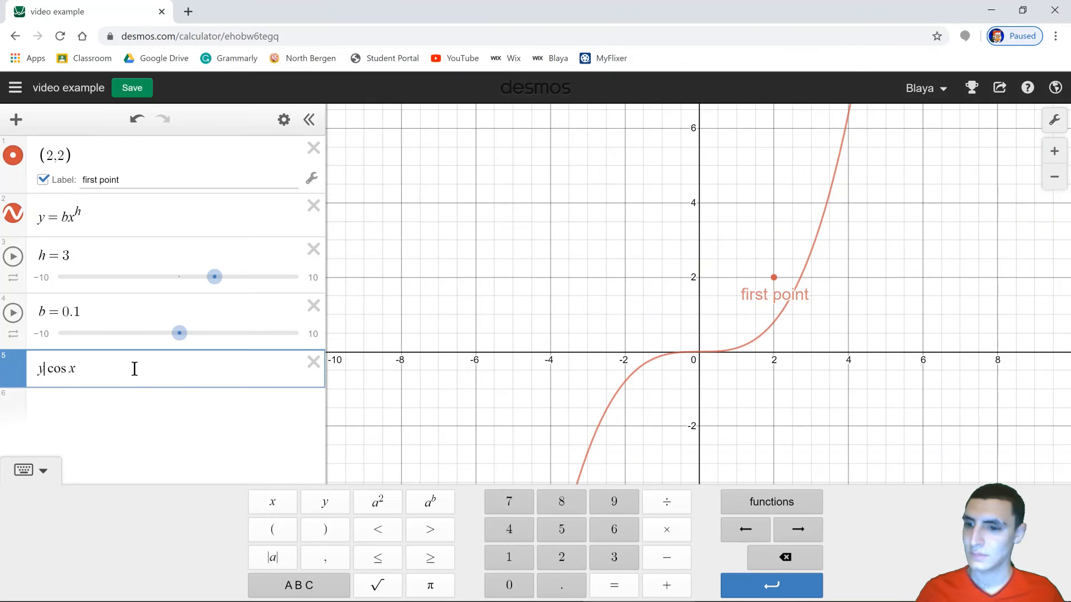
{"action": "type", "text": "="}
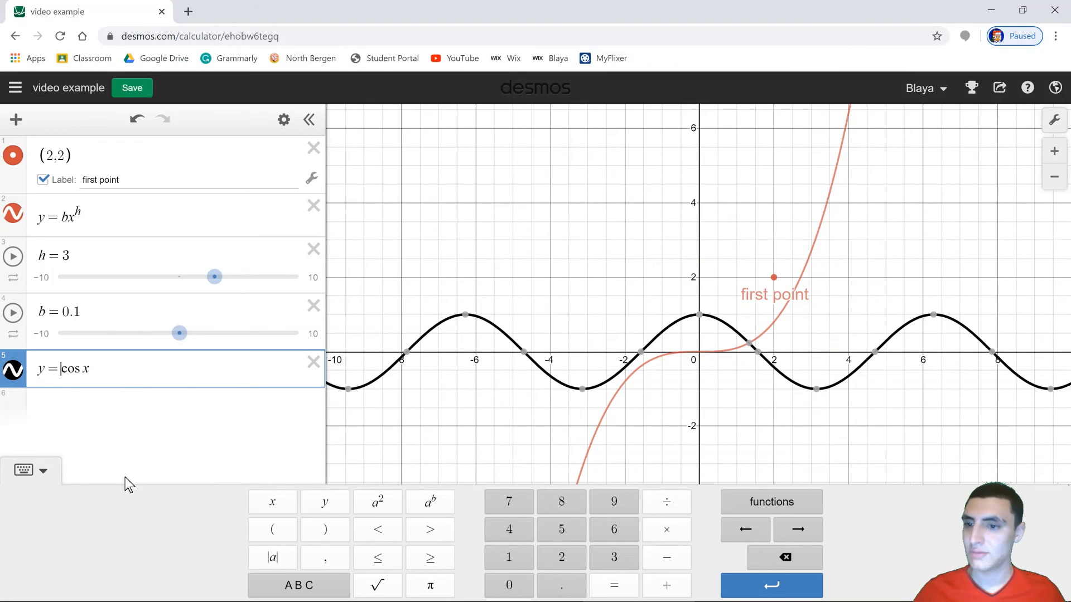
{"action": "left_click", "coordinate": [143, 452]}
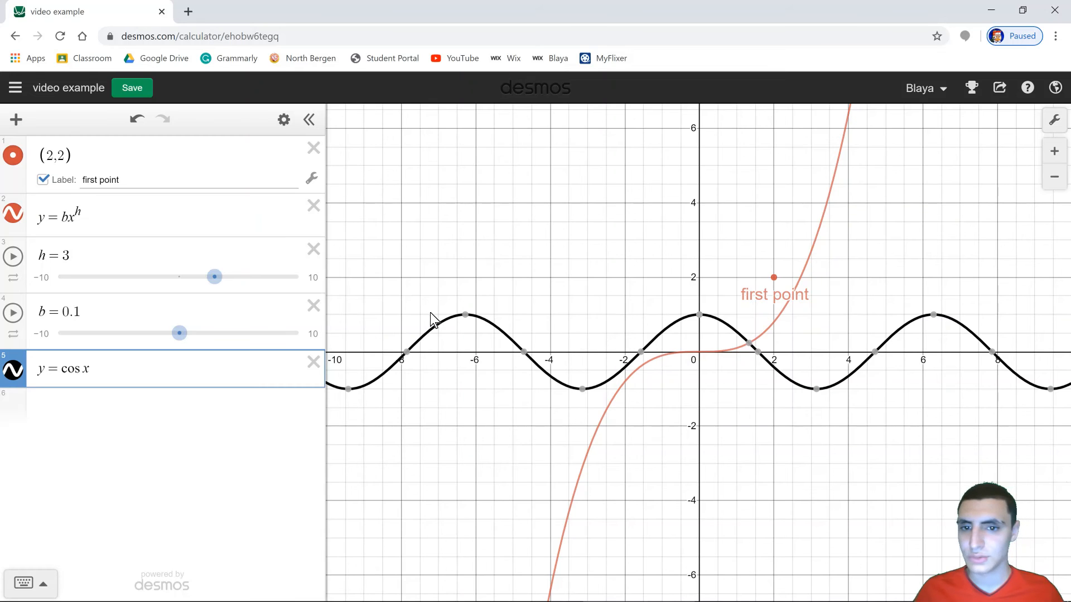
Inspect the coordinates of the cosine curve's maxima, minima, x-intercepts and points in between by tracing along it
{"action": "mouse_move", "coordinate": [465, 316]}
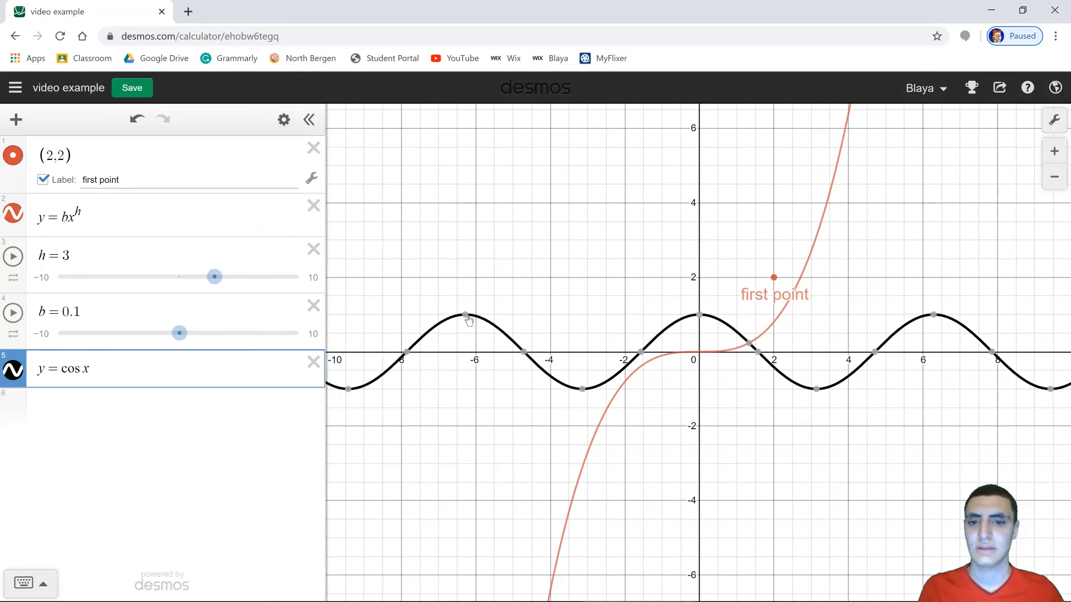
{"action": "mouse_move", "coordinate": [582, 390]}
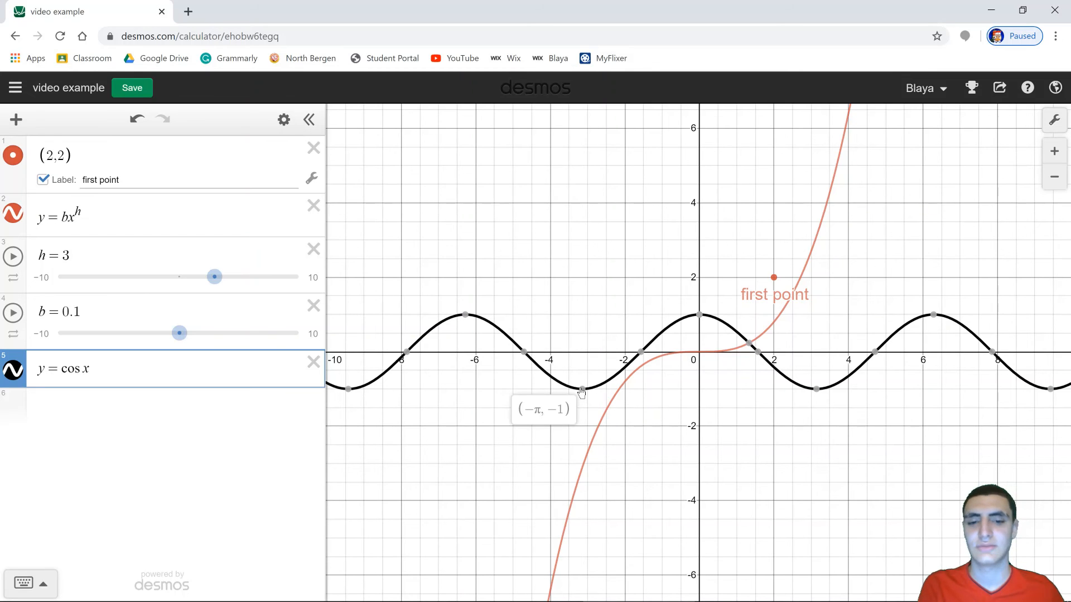
{"action": "mouse_move", "coordinate": [524, 353]}
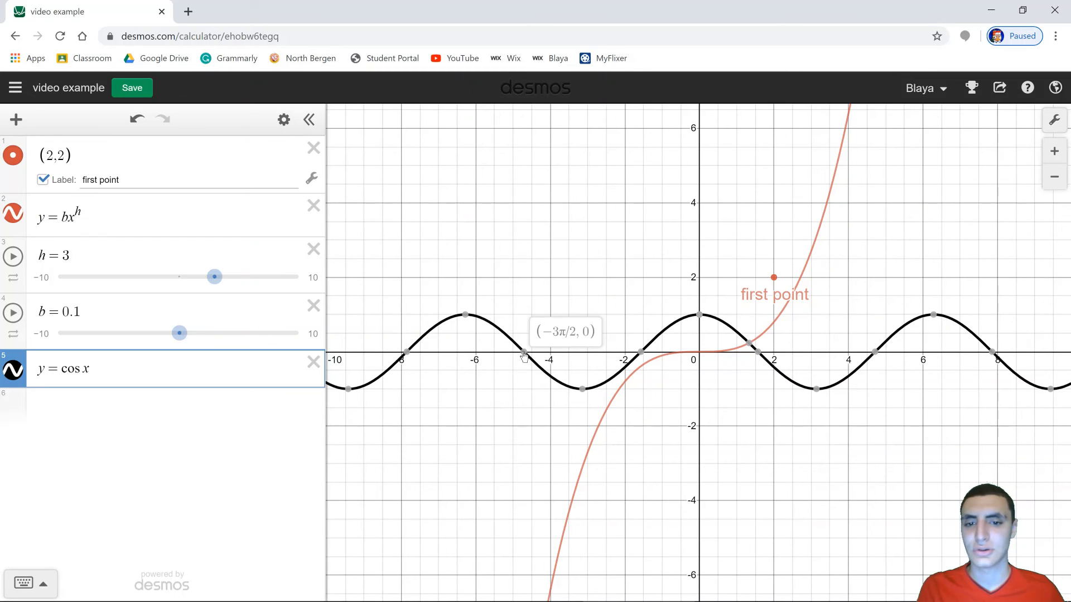
{"action": "mouse_move", "coordinate": [699, 318]}
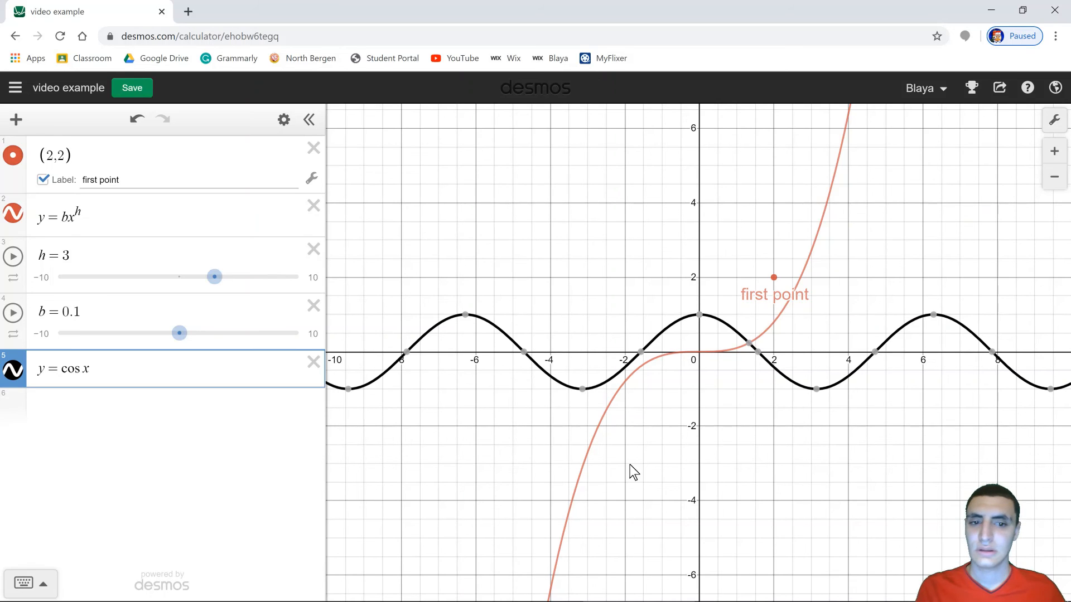
{"action": "left_click", "coordinate": [543, 371]}
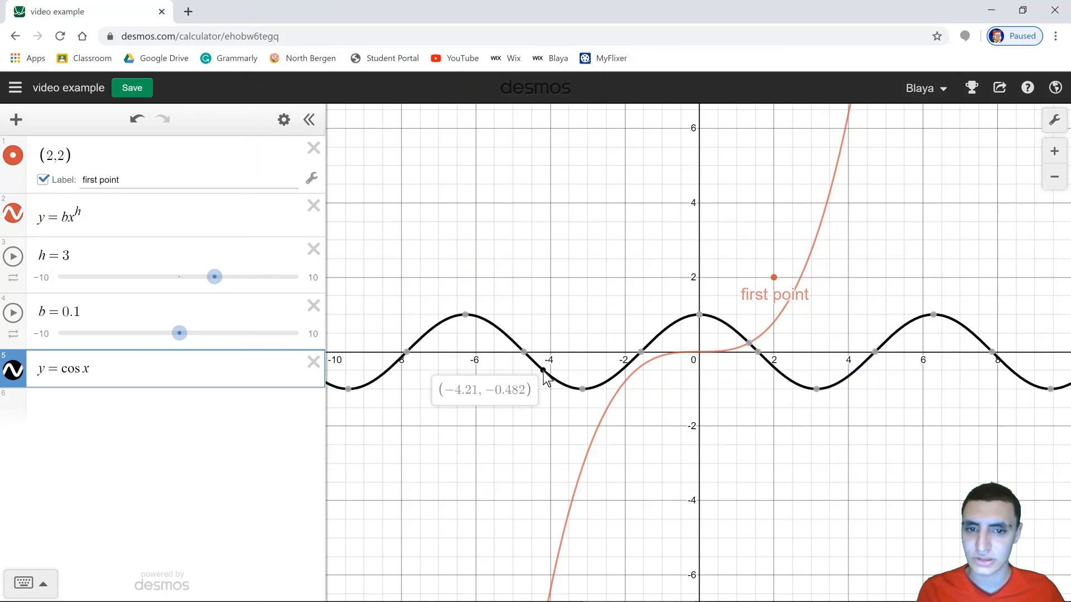
{"action": "left_click_drag", "start_coordinate": [543, 375], "coordinate": [549, 393]}
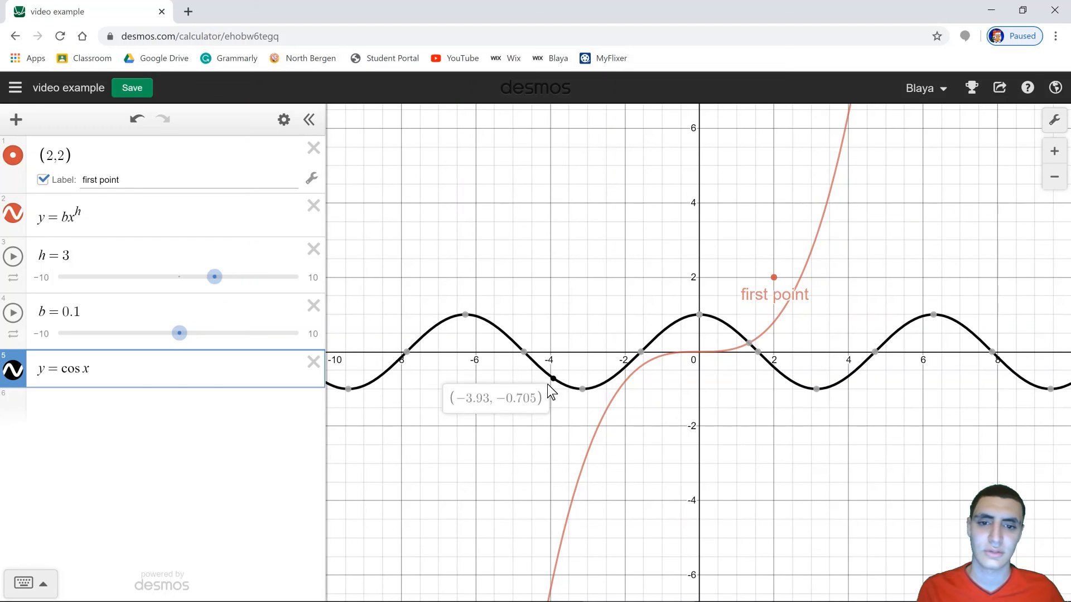
{"action": "mouse_move", "coordinate": [544, 457]}
{"action": "left_mouse_down"}
{"action": "mouse_move", "coordinate": [488, 445]}
{"action": "mouse_move", "coordinate": [526, 464]}
{"action": "mouse_move", "coordinate": [549, 384]}
{"action": "mouse_move", "coordinate": [551, 407]}
{"action": "mouse_move", "coordinate": [545, 416]}
{"action": "mouse_move", "coordinate": [539, 366]}
{"action": "mouse_move", "coordinate": [527, 360]}
{"action": "left_mouse_up"}
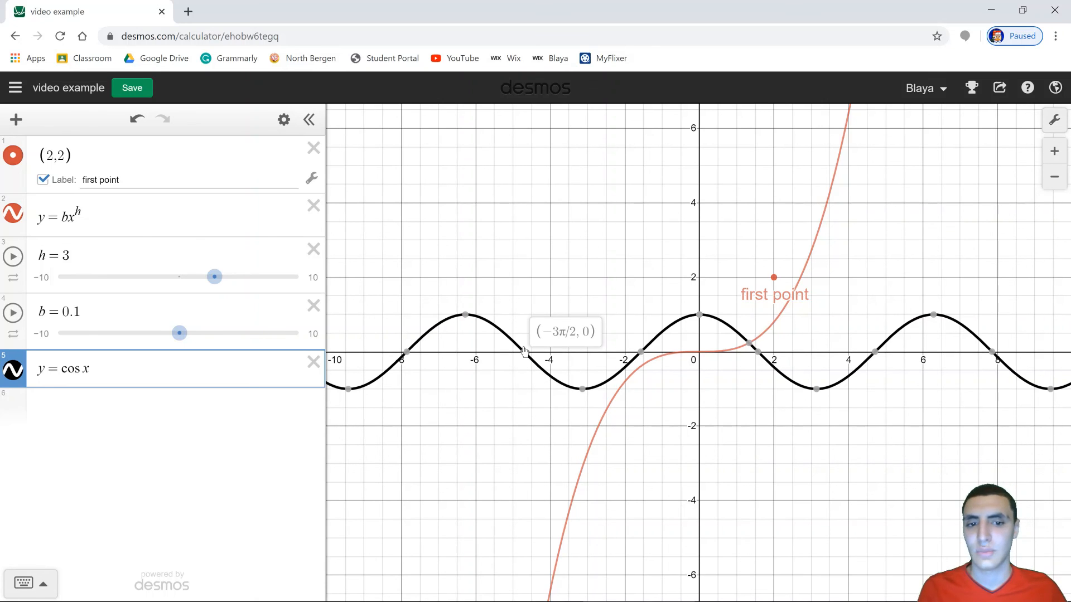
{"action": "mouse_move", "coordinate": [527, 352]}
{"action": "left_mouse_down"}
{"action": "mouse_move", "coordinate": [514, 356]}
{"action": "mouse_move", "coordinate": [521, 366]}
{"action": "mouse_move", "coordinate": [520, 357]}
{"action": "mouse_move", "coordinate": [580, 394]}
{"action": "left_mouse_up"}
Add an empty expression below y = cos x and save the current graph from the saved graphs list
{"action": "left_click", "coordinate": [50, 415]}
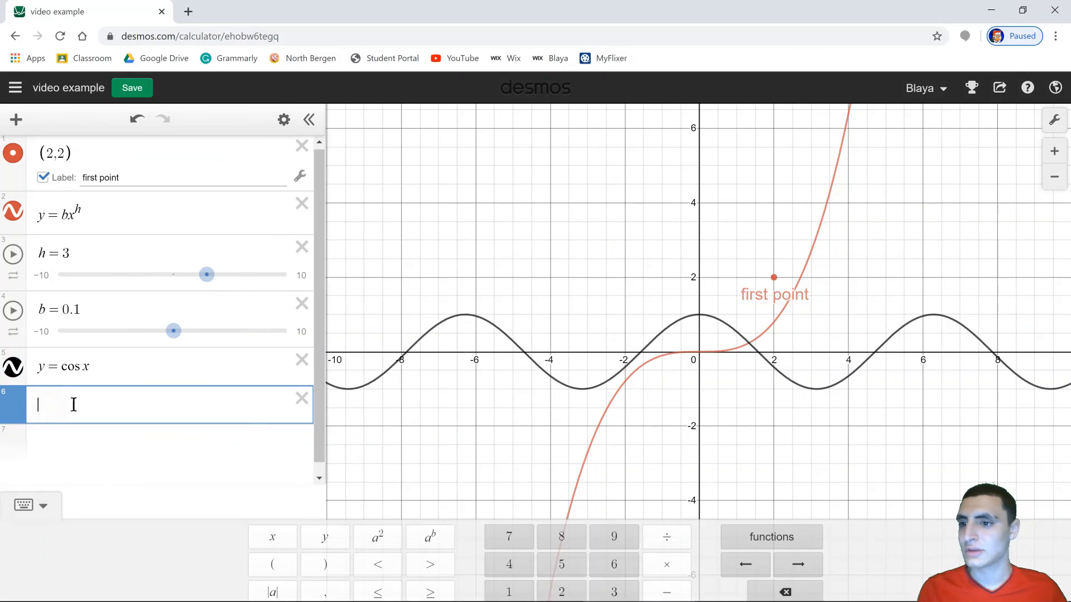
{"action": "left_click", "coordinate": [15, 90]}
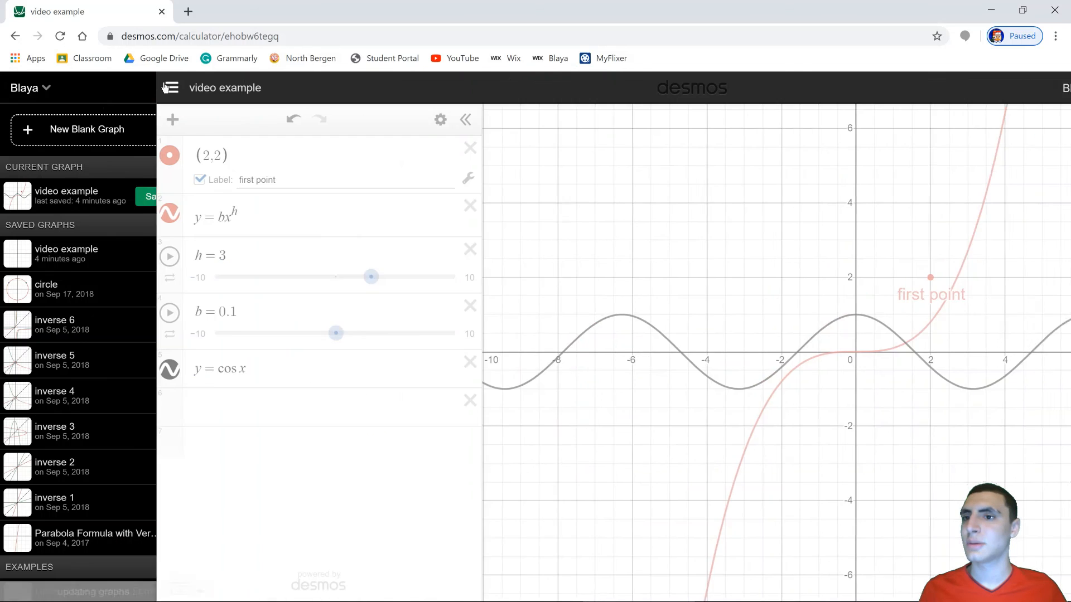
{"action": "left_click", "coordinate": [156, 198]}
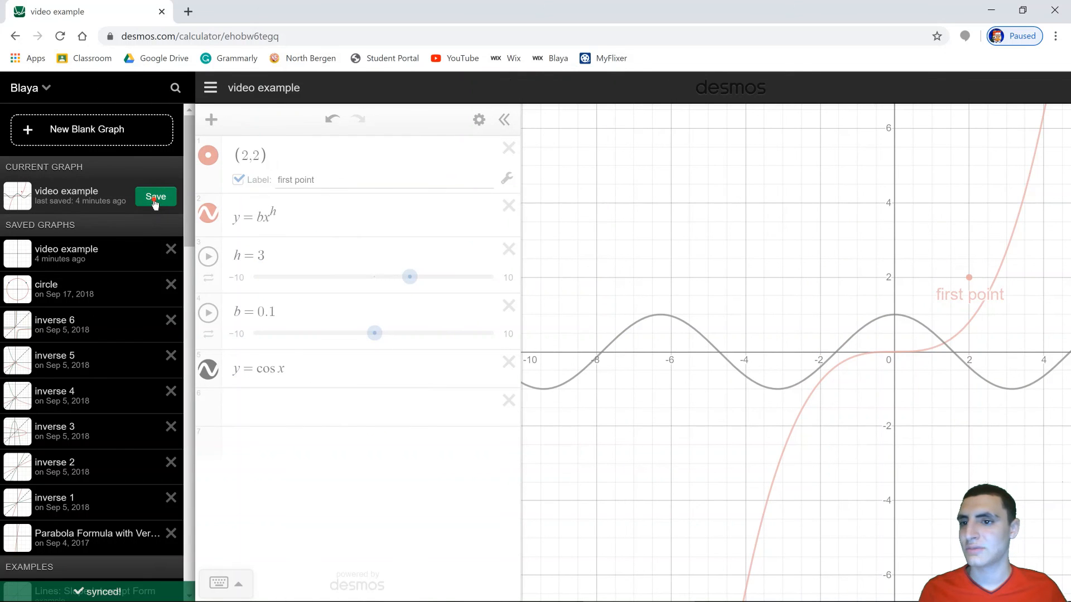
{"action": "left_click", "coordinate": [155, 200]}
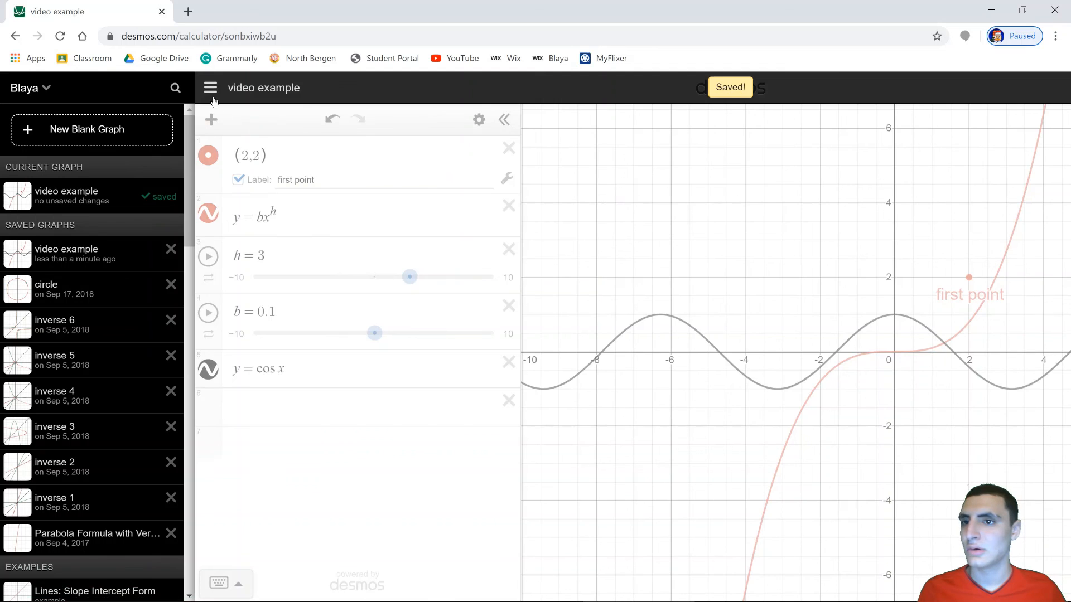
{"action": "left_click", "coordinate": [590, 209]}
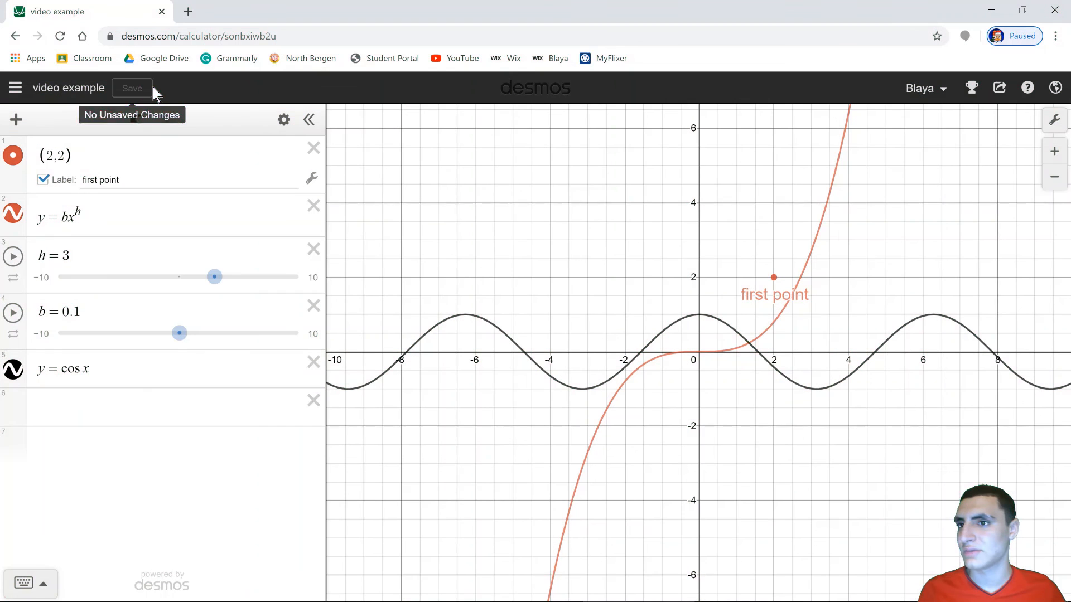